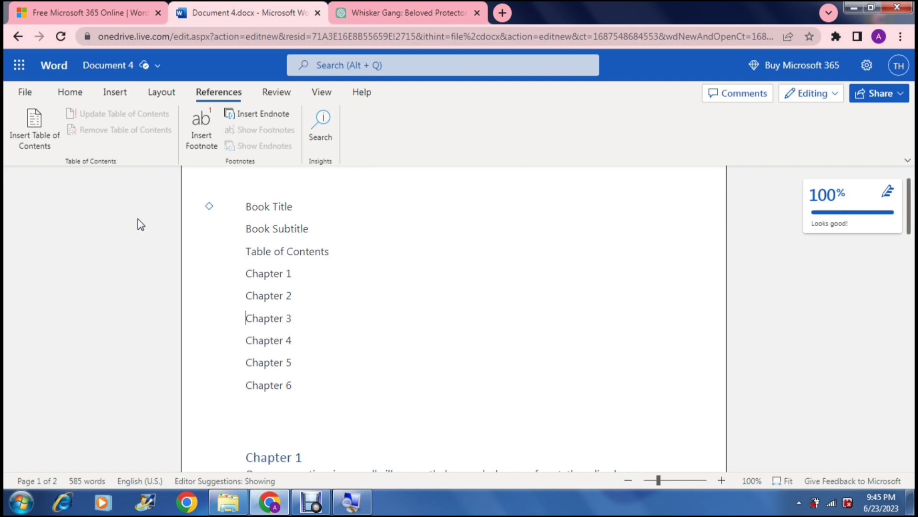
Browse the Microsoft 365 app list, then return to the manuscript's Book Title line.
left_click(18, 67)
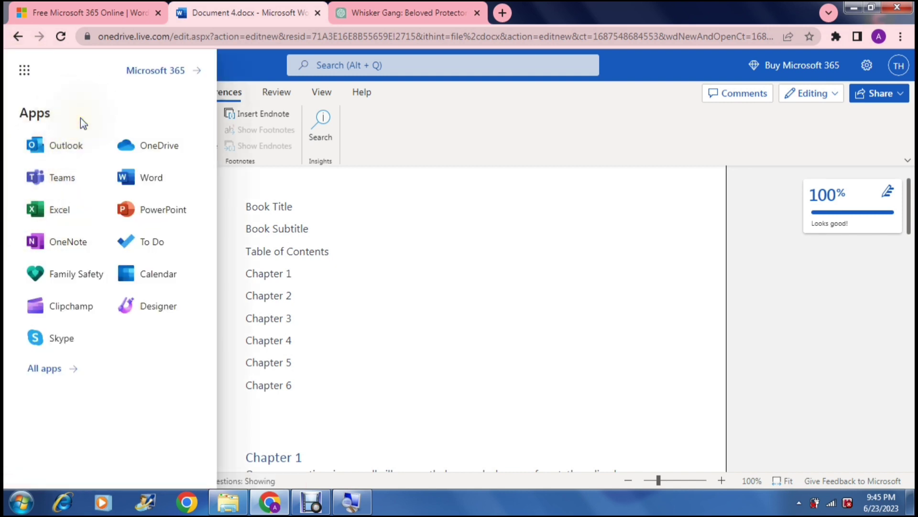
left_click(76, 211)
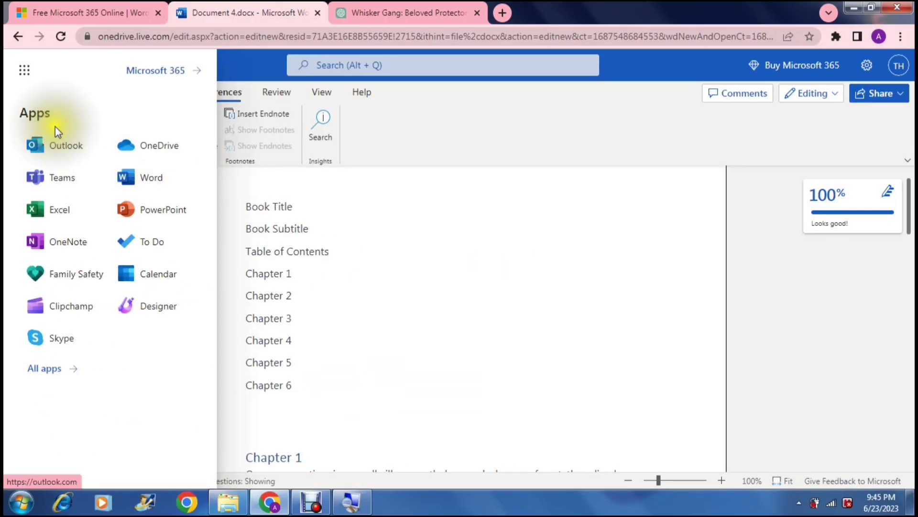
left_click(30, 75)
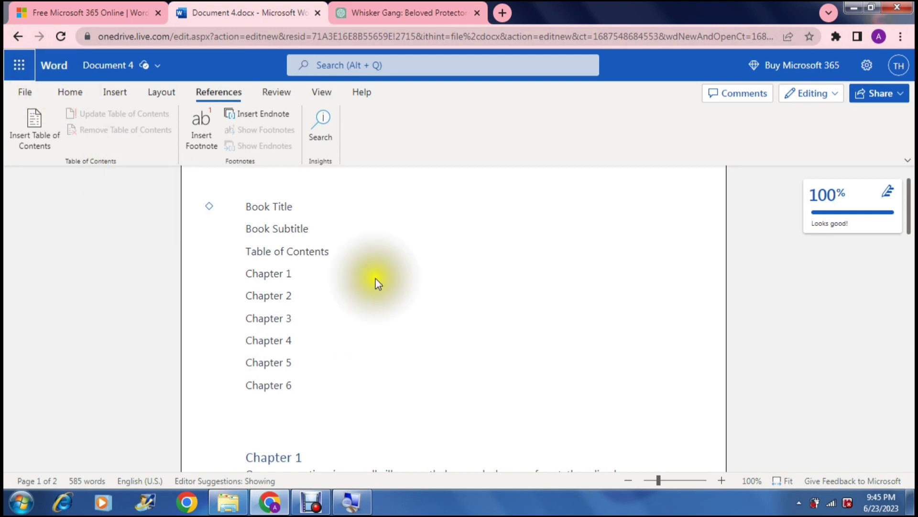
left_click(909, 209)
mouse_move(910, 210)
left_mouse_down()
mouse_move(911, 191)
mouse_move(909, 227)
mouse_move(909, 184)
left_mouse_up()
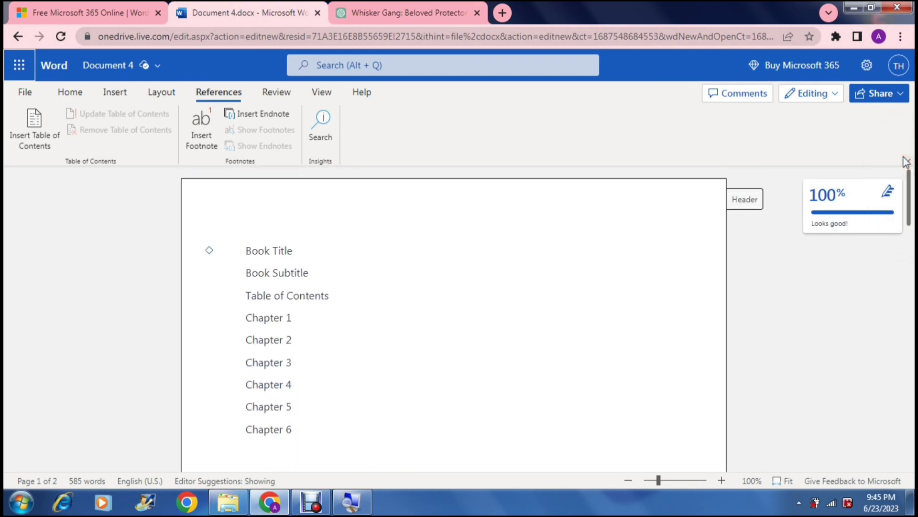
mouse_move(910, 184)
left_mouse_down()
mouse_move(911, 425)
mouse_move(894, 196)
mouse_move(904, 150)
left_mouse_up()
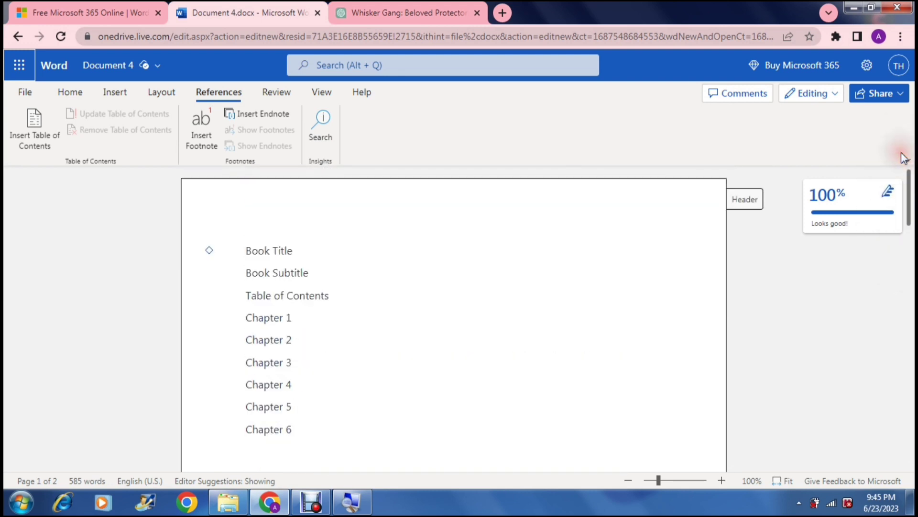
left_click(301, 252)
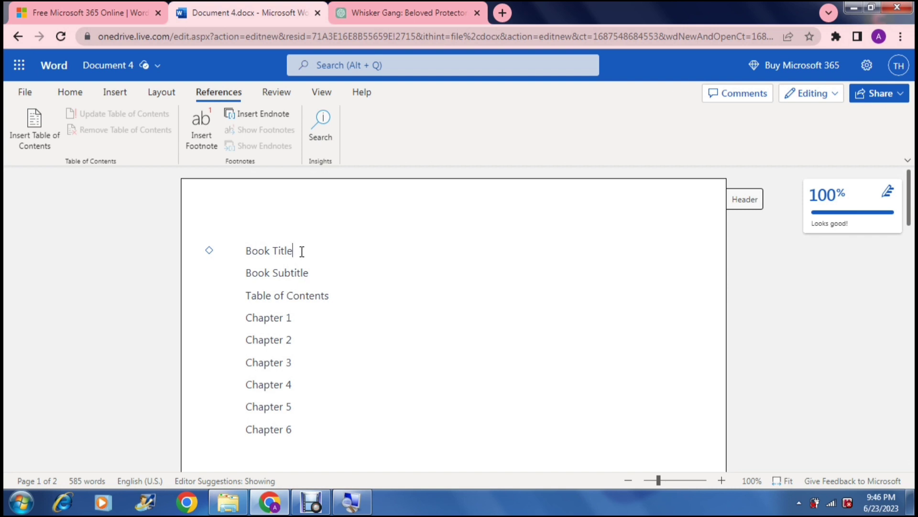
Center the Book Title line and give it a larger font size.
triple_click(302, 252)
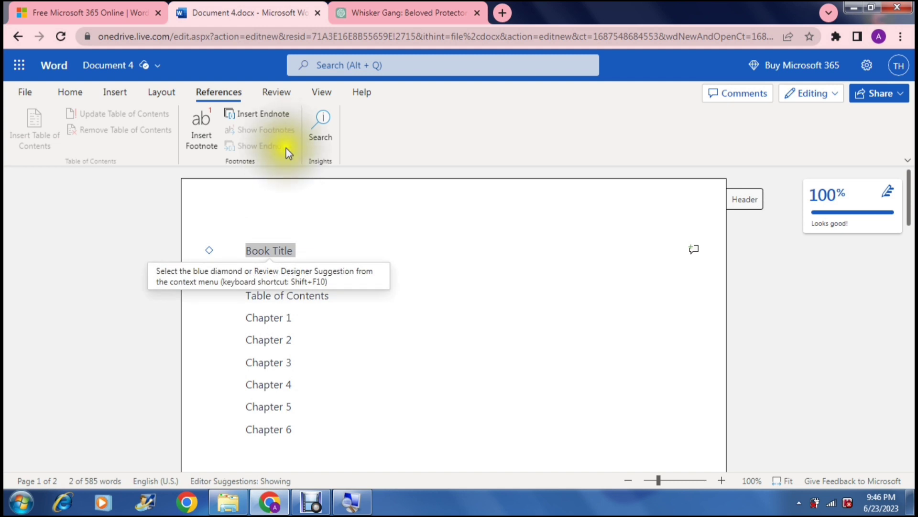
left_click(71, 93)
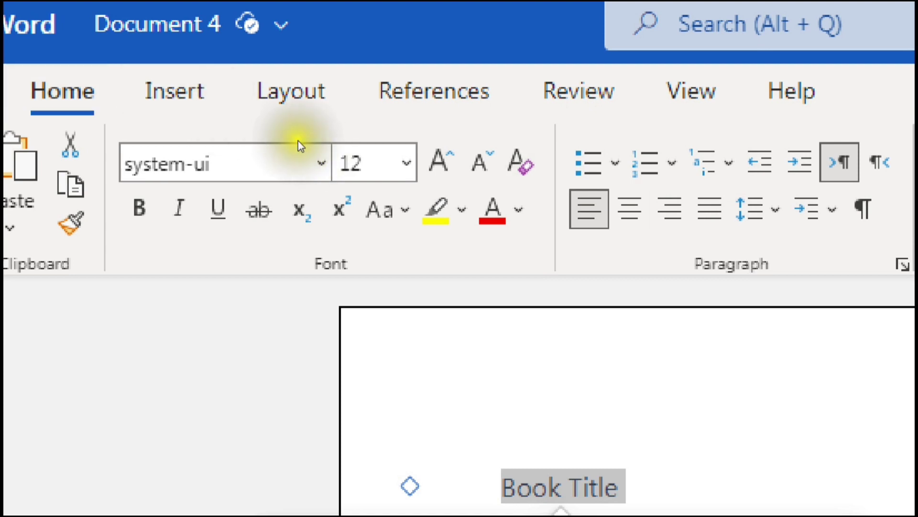
key("ctrl+e")
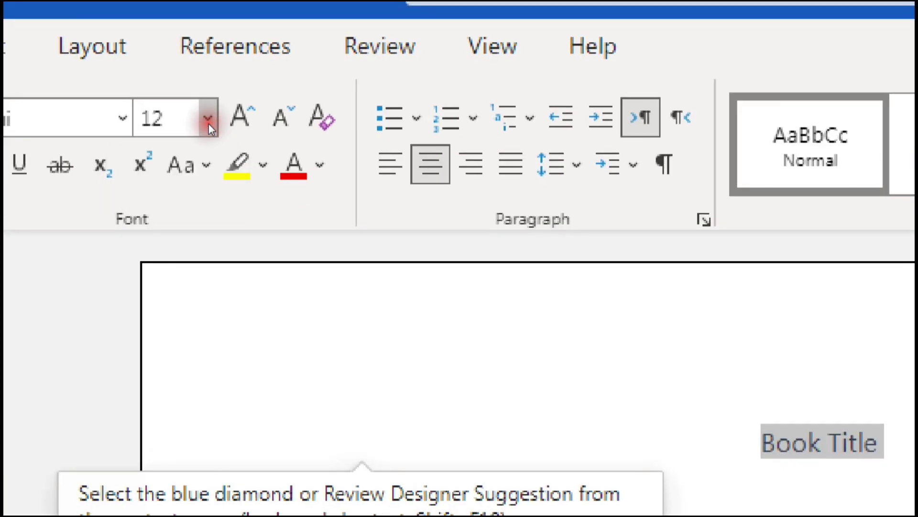
left_click(209, 124)
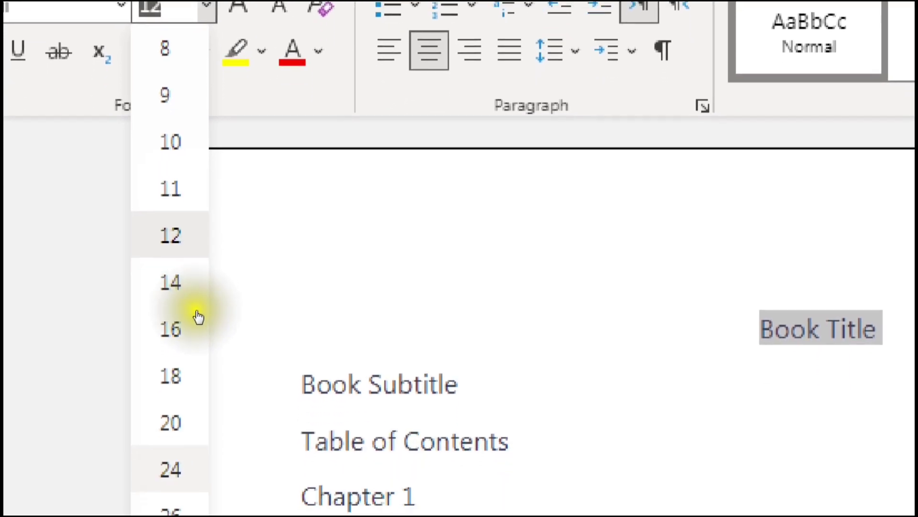
left_click(194, 313)
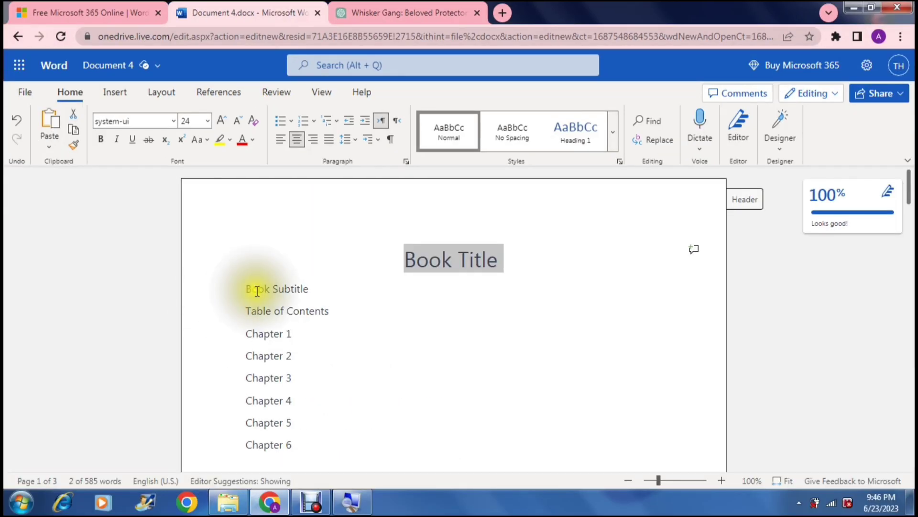
Center the Book Subtitle line and set it to size 20.
left_click(330, 411)
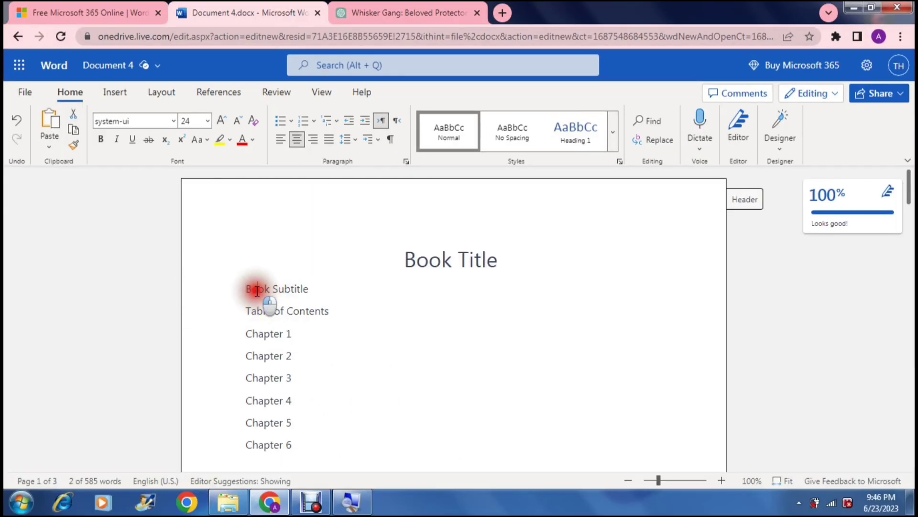
triple_click(257, 290)
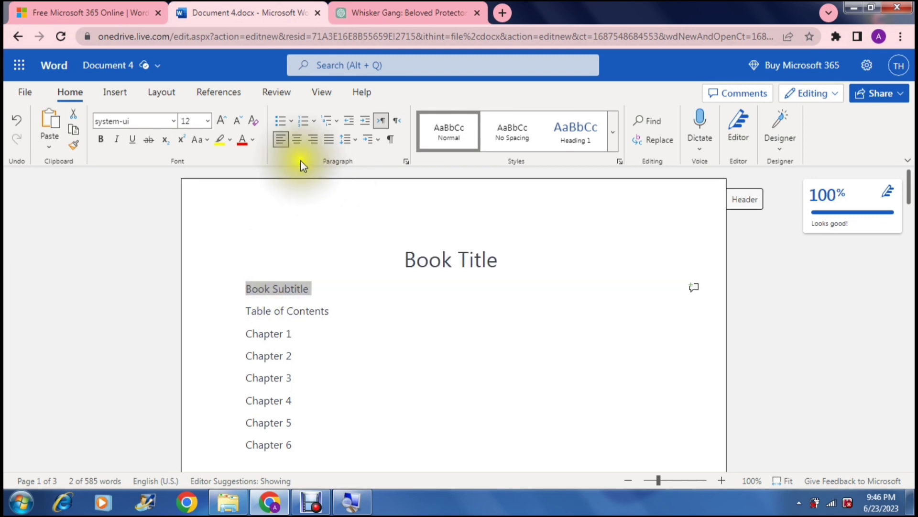
left_click(297, 140)
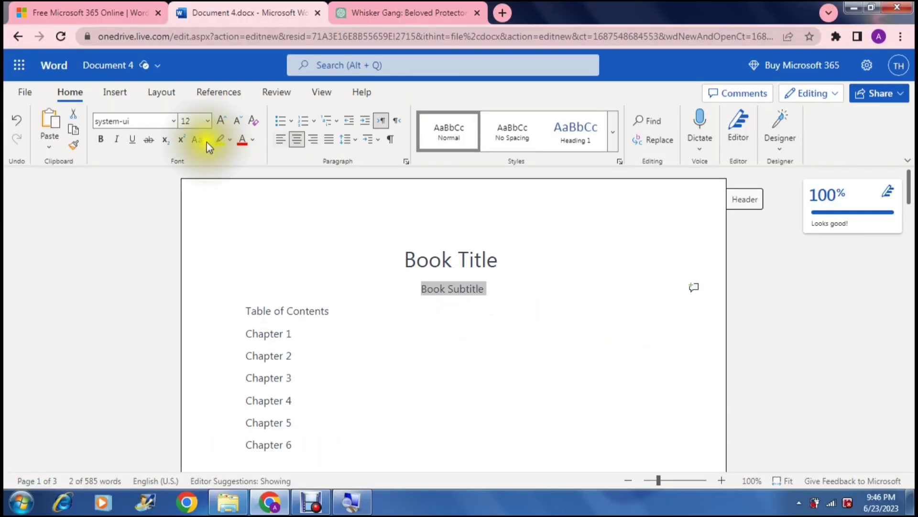
left_click(208, 121)
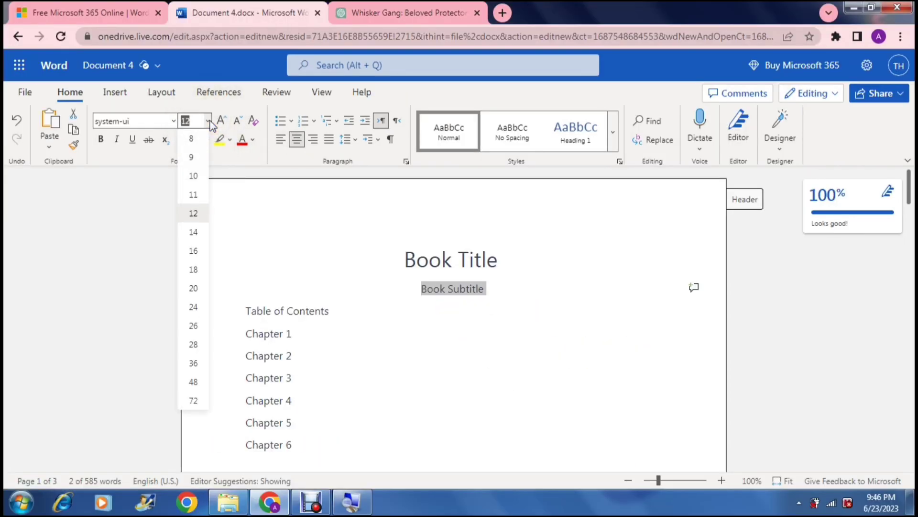
left_click(193, 289)
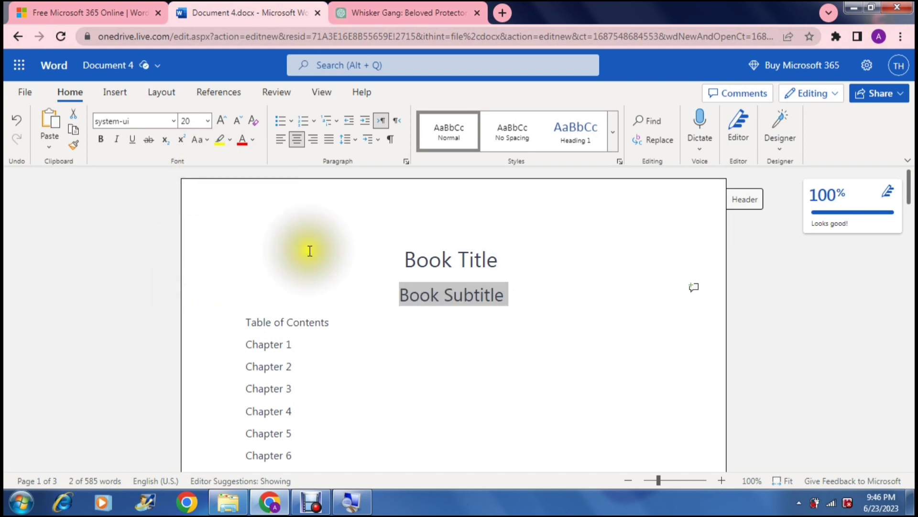
Reselect the Book Title text and bring up its font size list.
left_click(421, 261)
left_click_drag(421, 261, 500, 262)
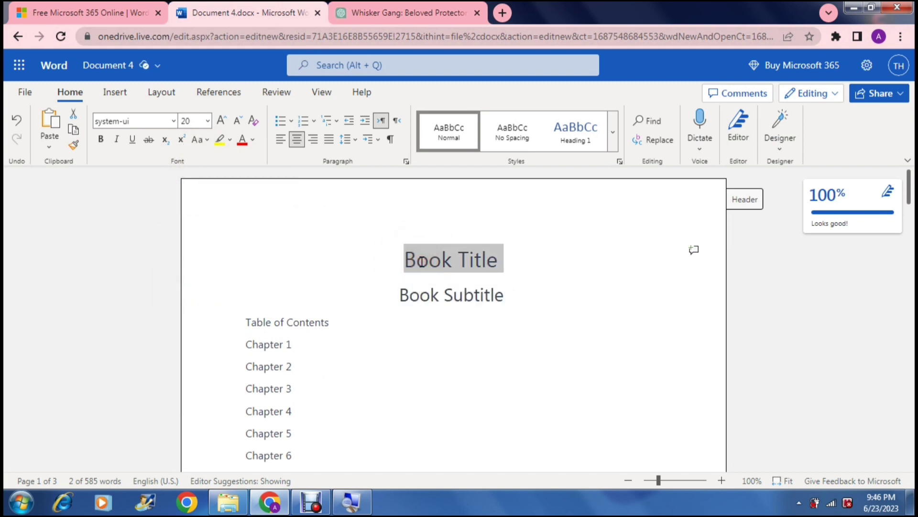
left_click(208, 121)
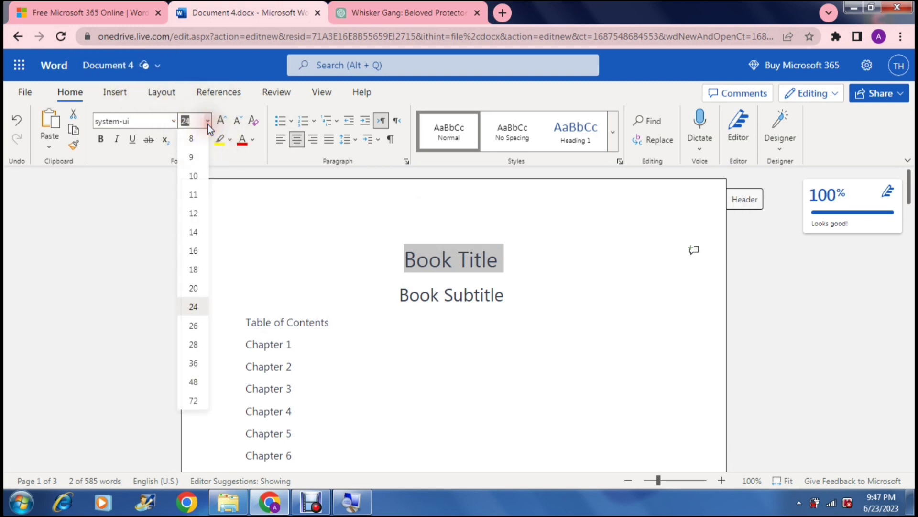
Make the Book Title 36 pt in the Book Antiqua font.
left_click(194, 364)
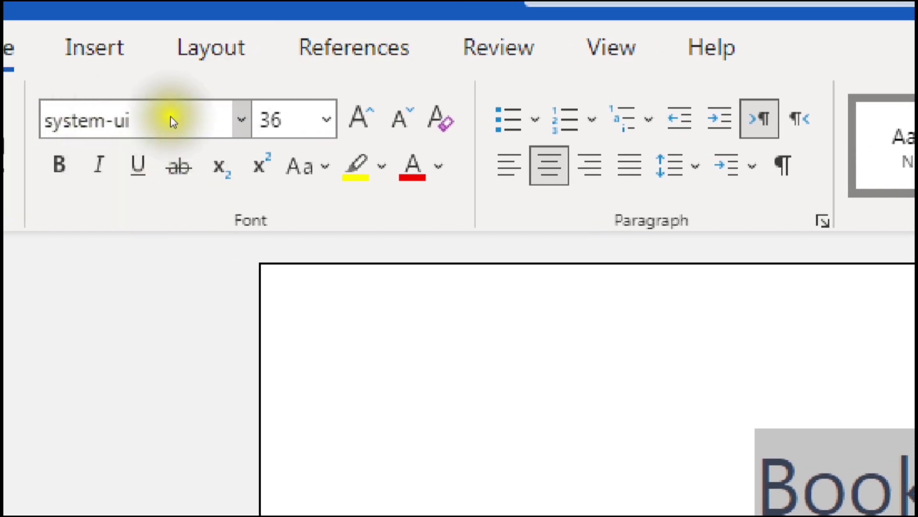
left_click(173, 120)
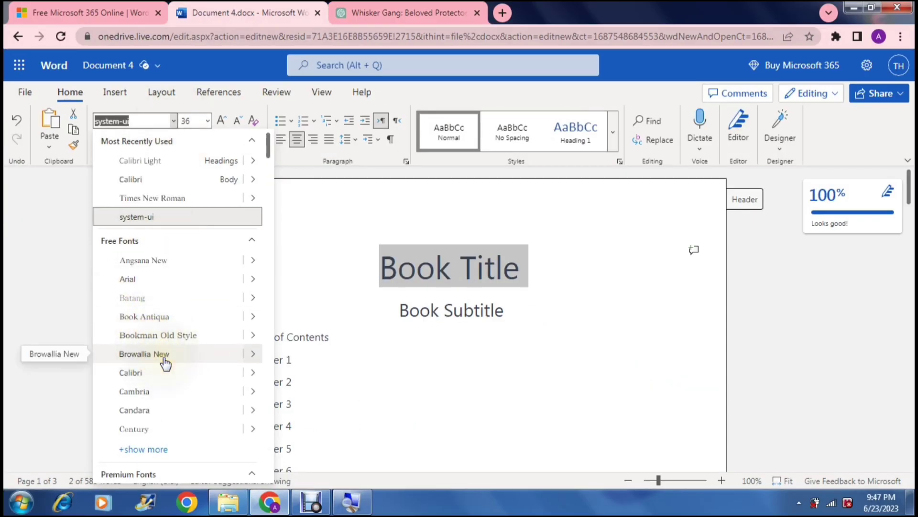
left_click(161, 317)
left_click(161, 324)
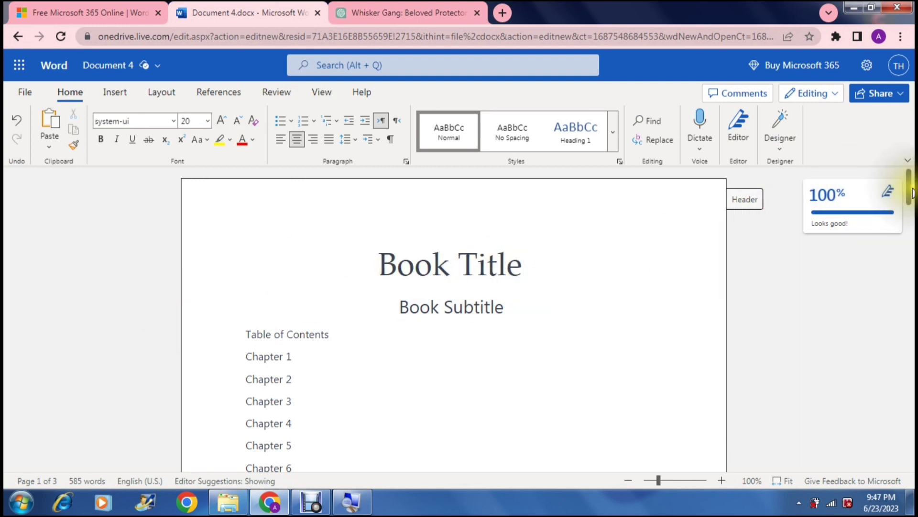
left_click_drag(909, 196, 911, 208)
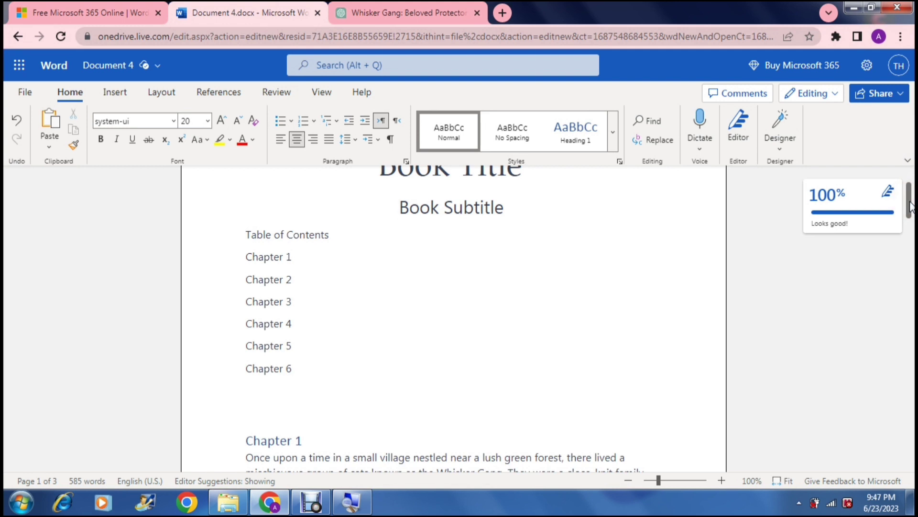
left_click_drag(911, 206, 911, 238)
left_click(306, 200)
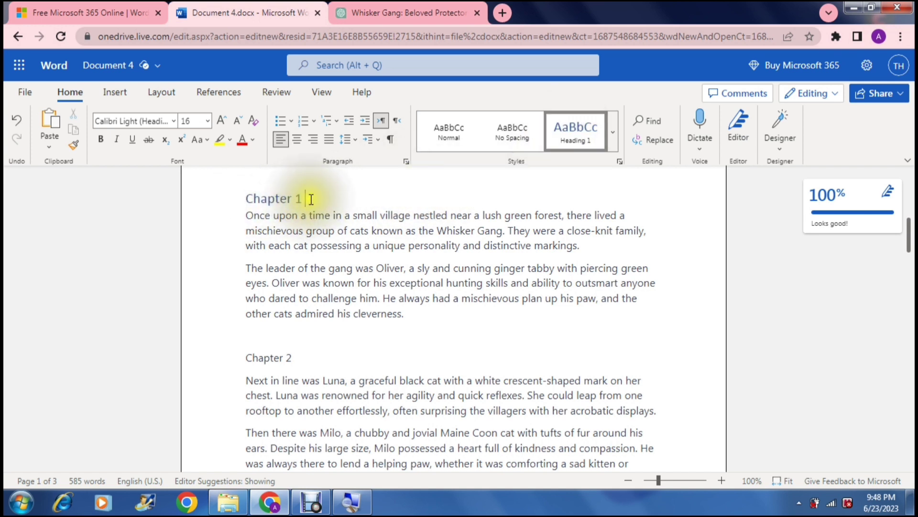
Apply the Heading 1 style to both the Chapter 1 and Chapter 2 lines.
left_click(547, 145)
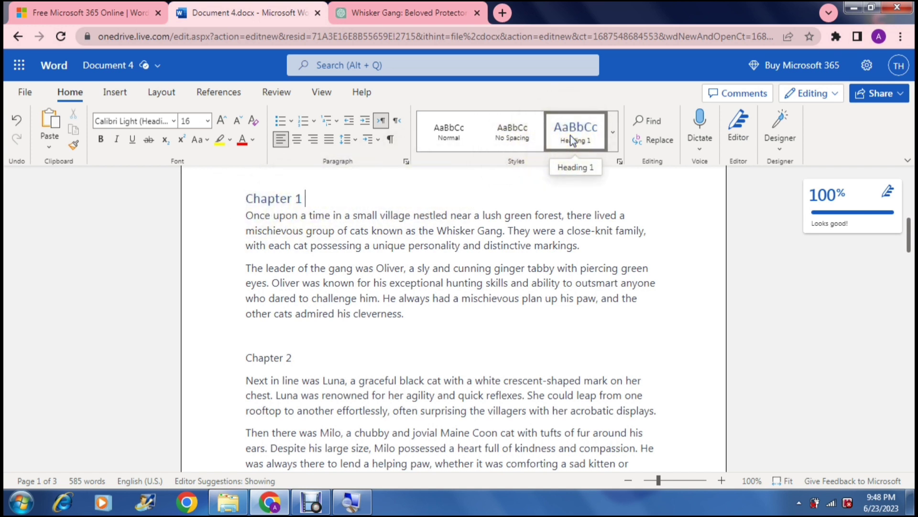
left_click(309, 362)
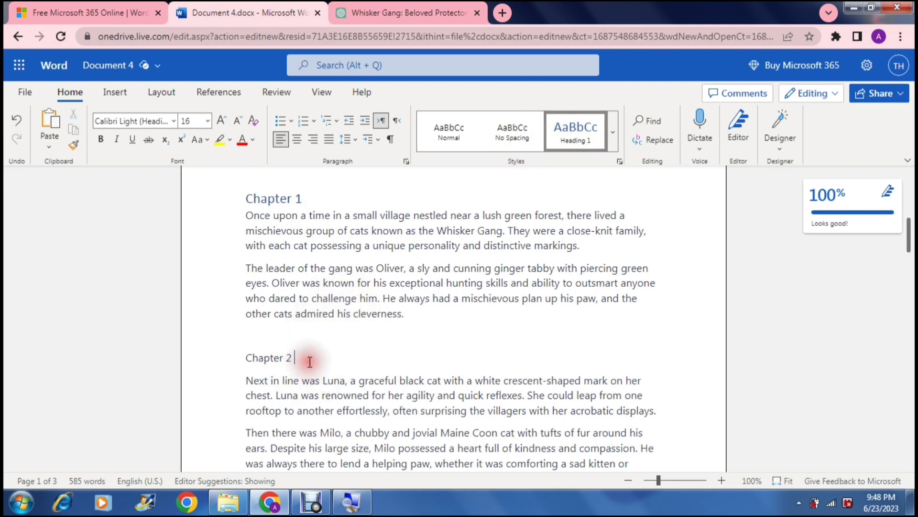
triple_click(309, 361)
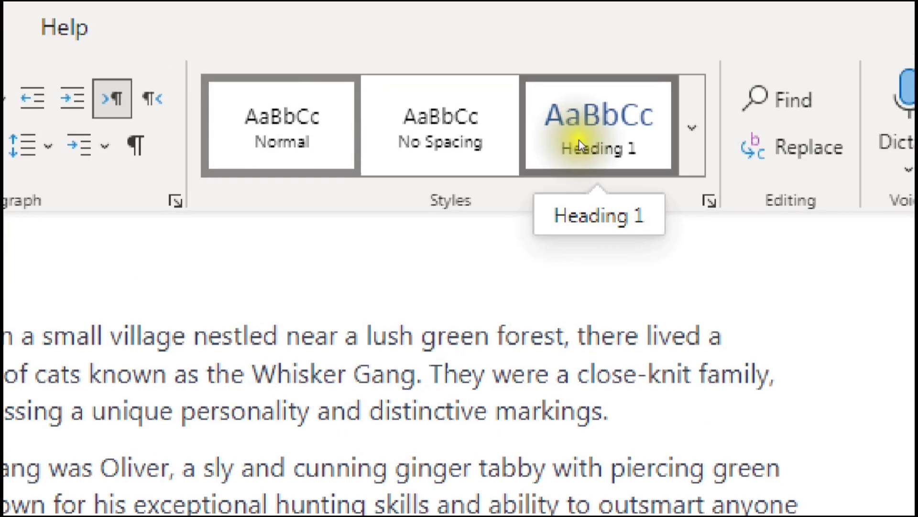
left_click(578, 139)
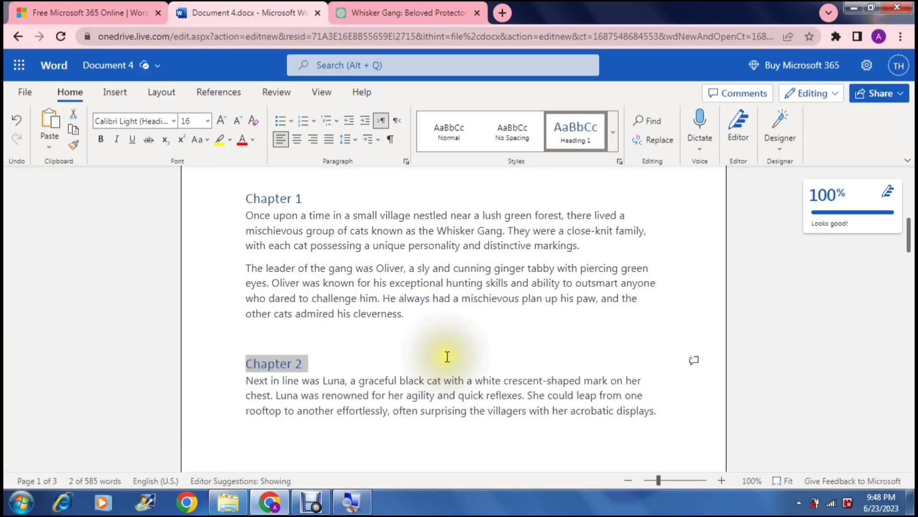
left_click(447, 355)
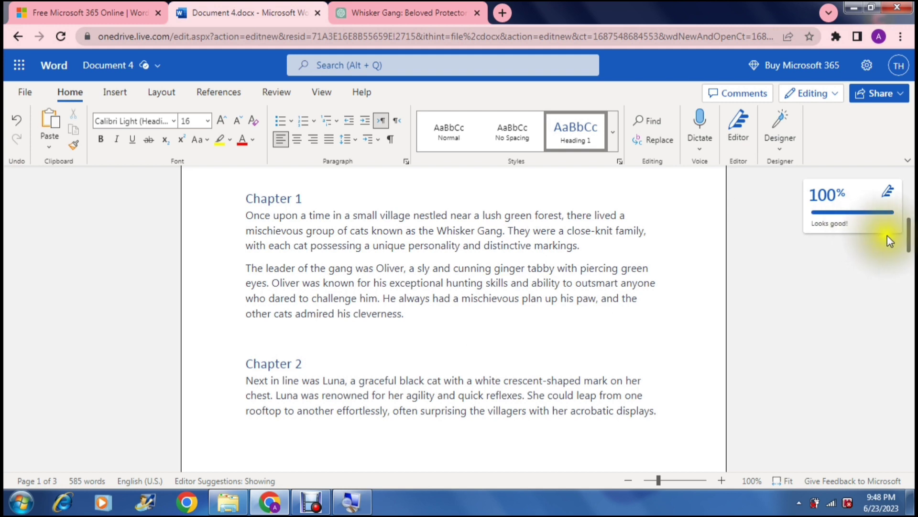
left_click_drag(909, 245, 909, 260)
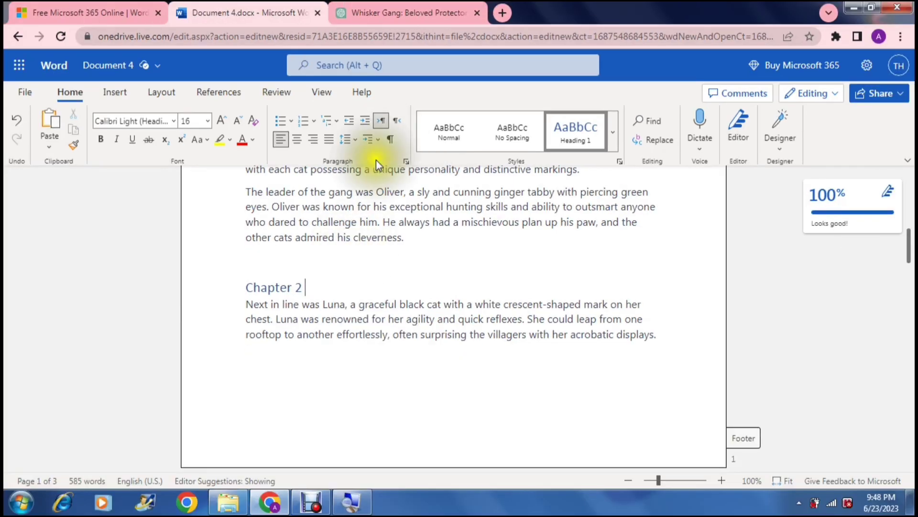
left_click(390, 141)
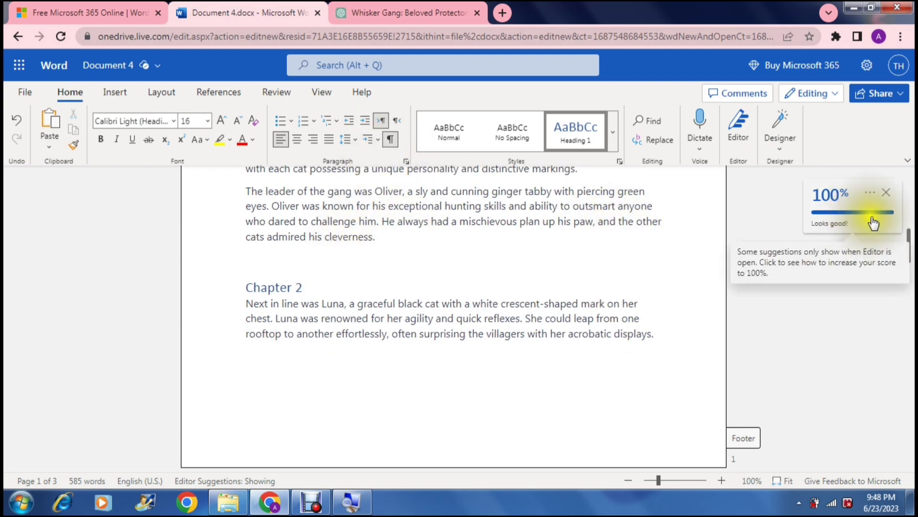
mouse_move(909, 242)
left_mouse_down()
mouse_move(910, 269)
mouse_move(910, 228)
left_mouse_up()
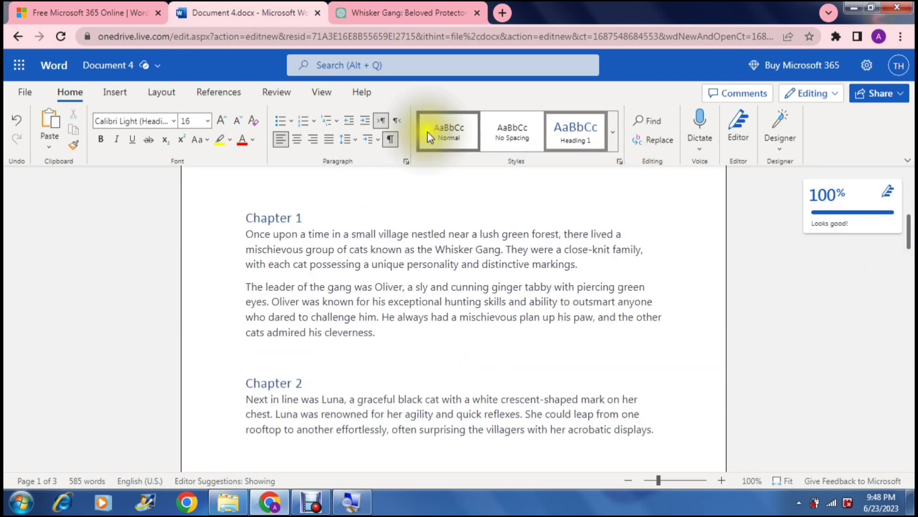
left_click(391, 140)
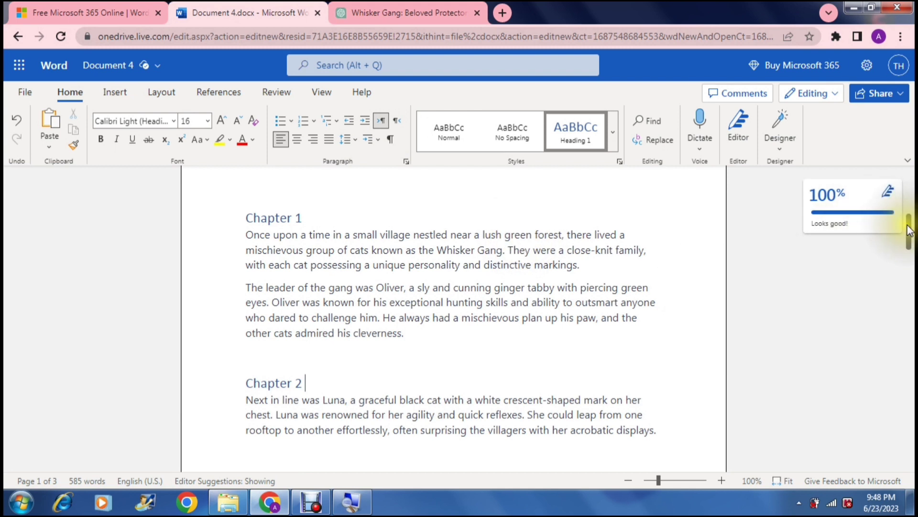
scroll(909, 230, "down", 3)
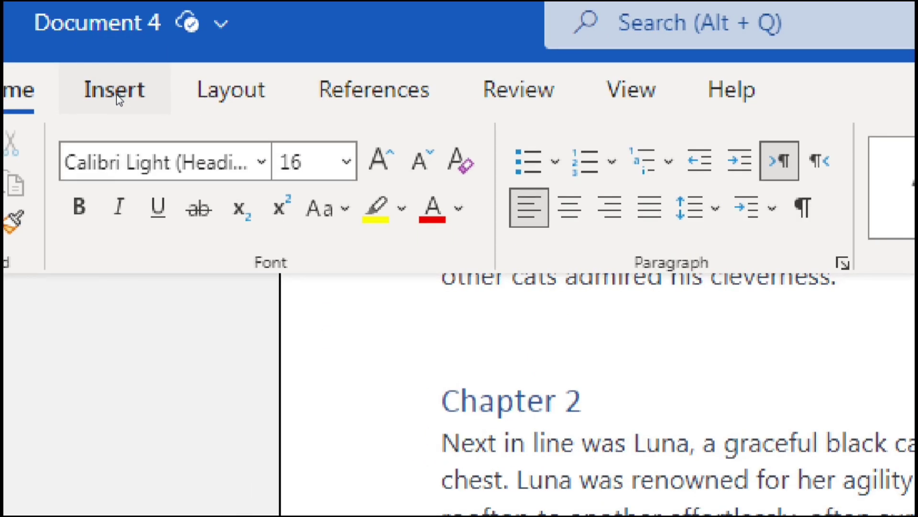
Insert a page break so Chapter 2 starts on a new page.
left_click(117, 95)
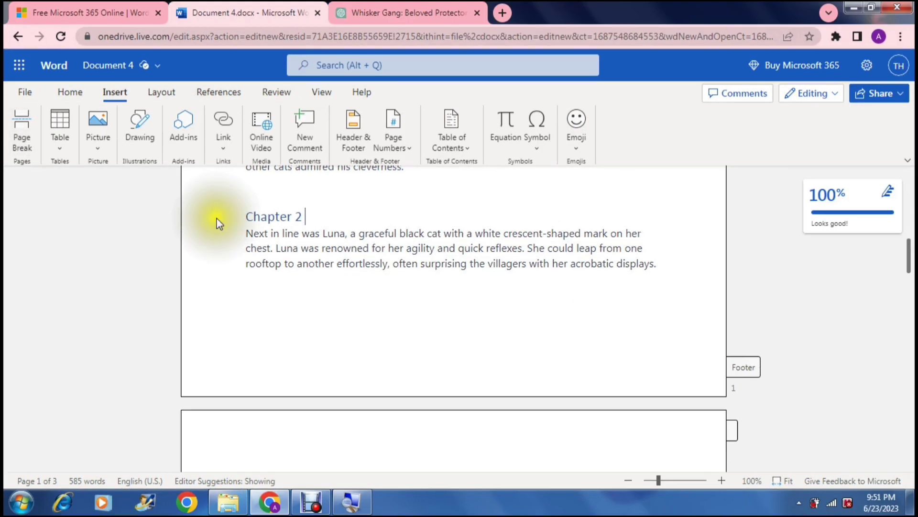
left_click(309, 191)
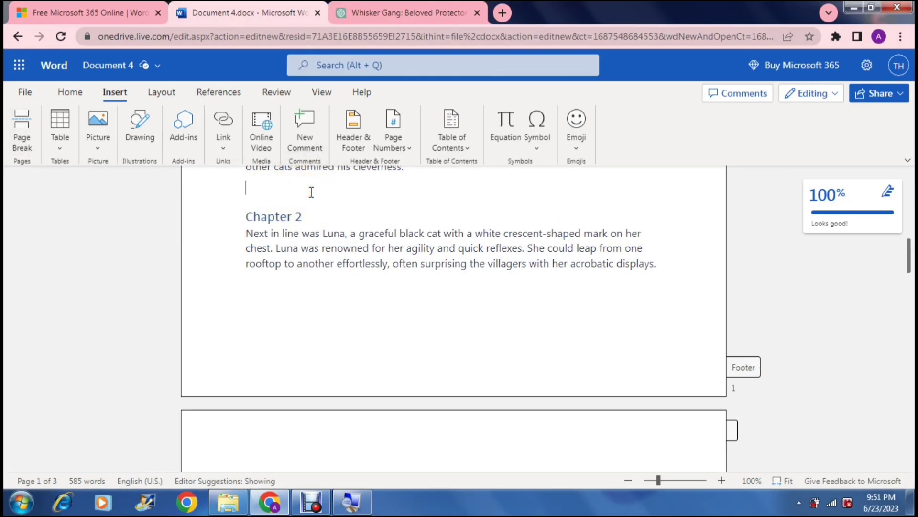
key("Return")
key("Return")
key("Return")
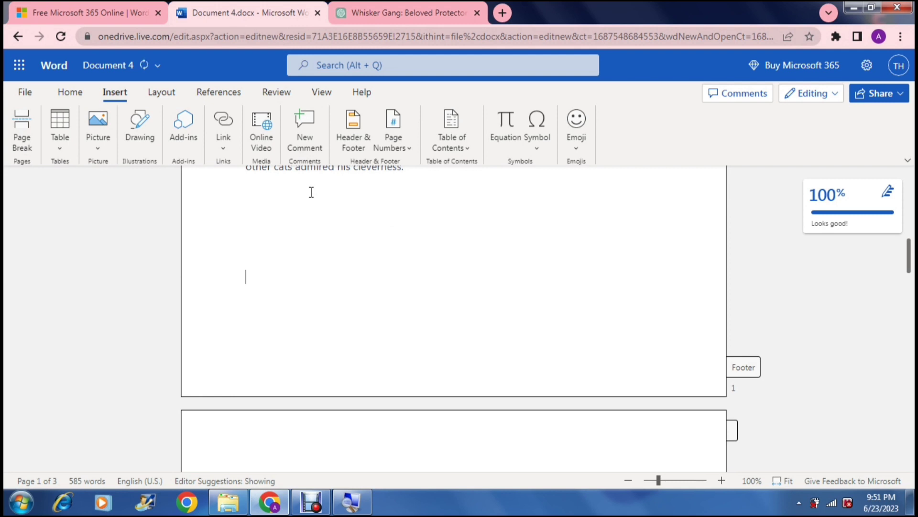
key("BackSpace")
key("BackSpace")
key("BackSpace")
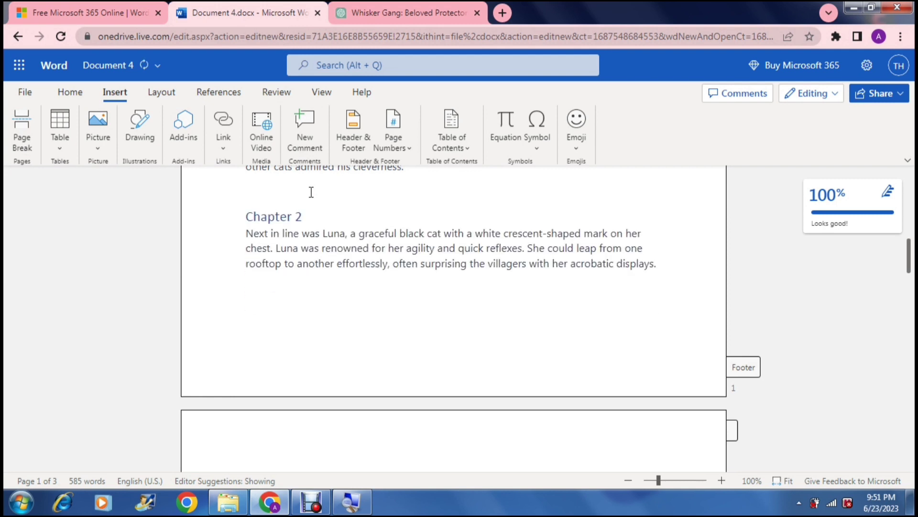
key("BackSpace")
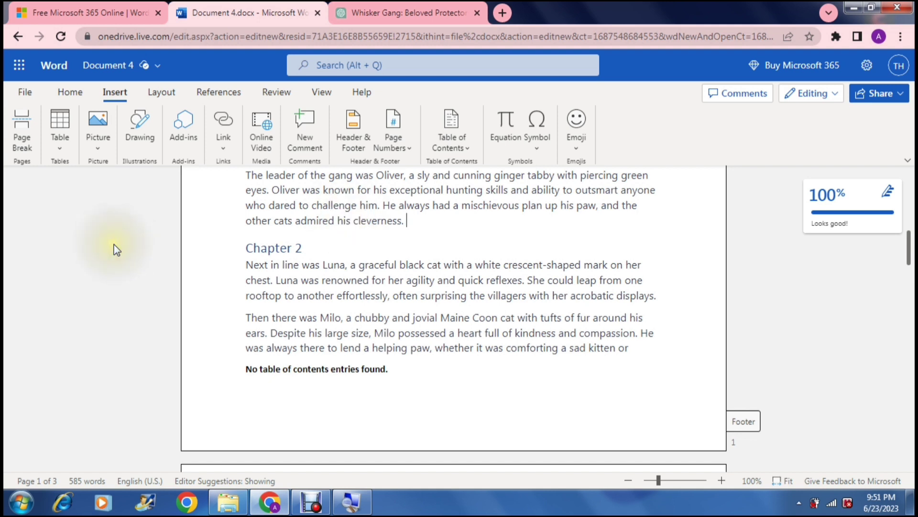
left_click(20, 133)
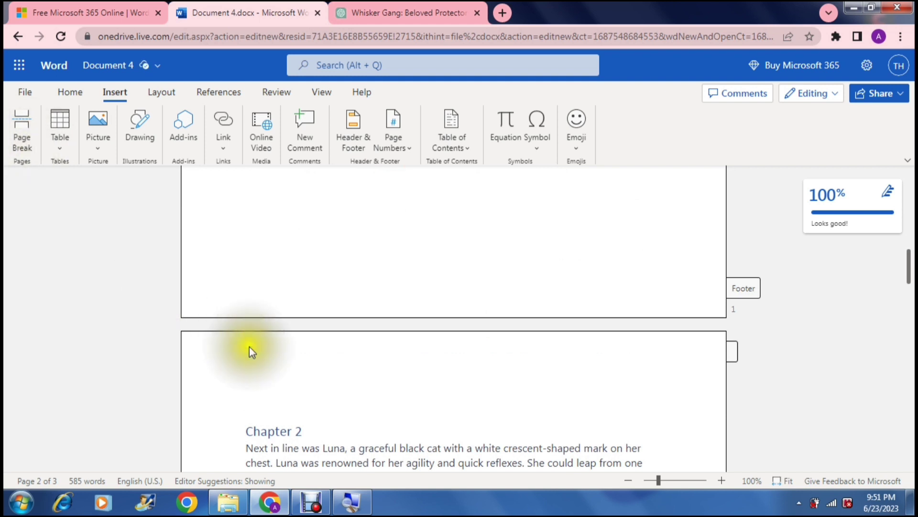
Insert a page break before Chapter 3 so it begins on page three.
left_click(259, 401)
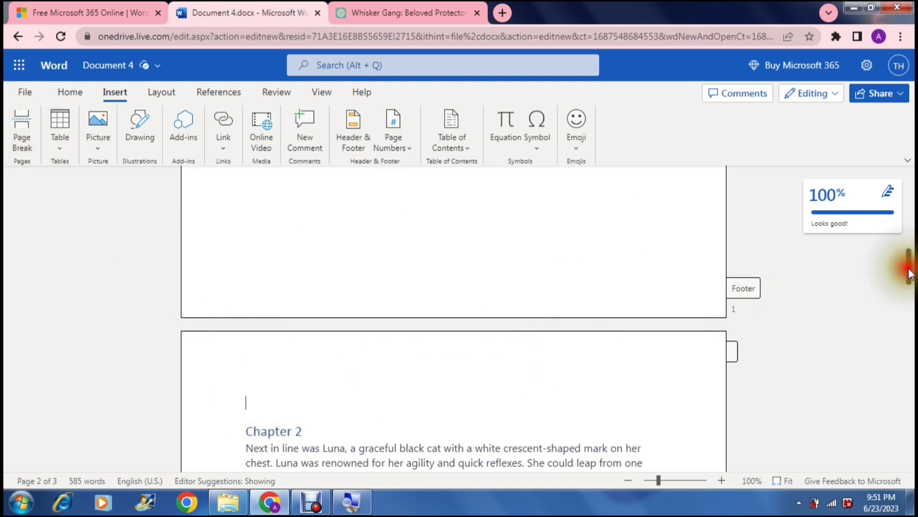
left_click_drag(909, 273, 911, 334)
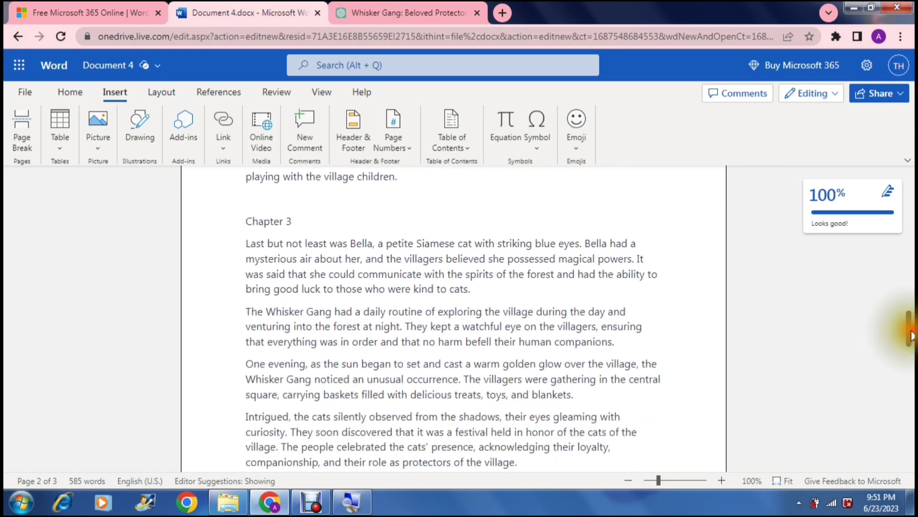
left_click(582, 216)
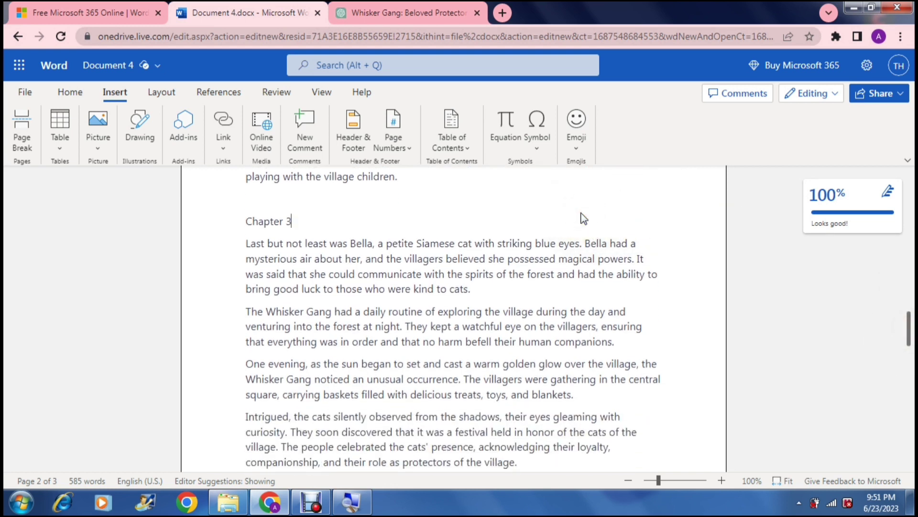
left_click(472, 200)
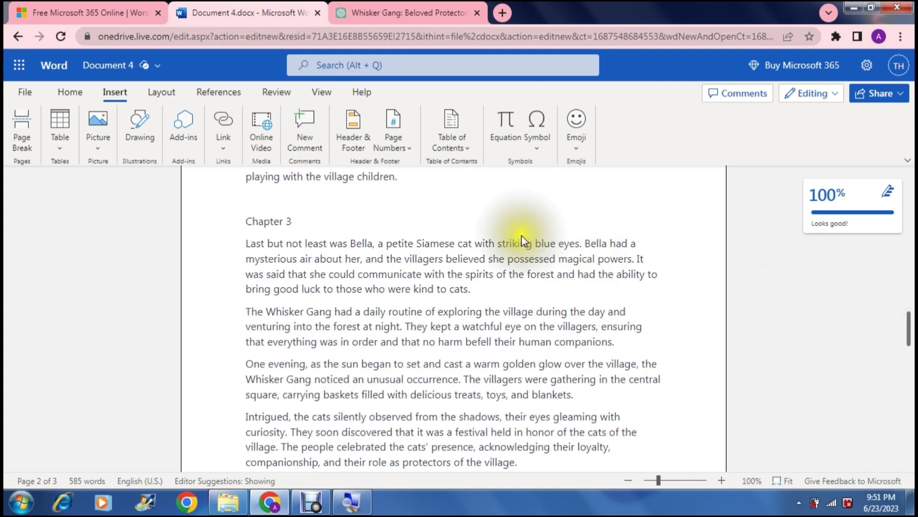
left_click(18, 146)
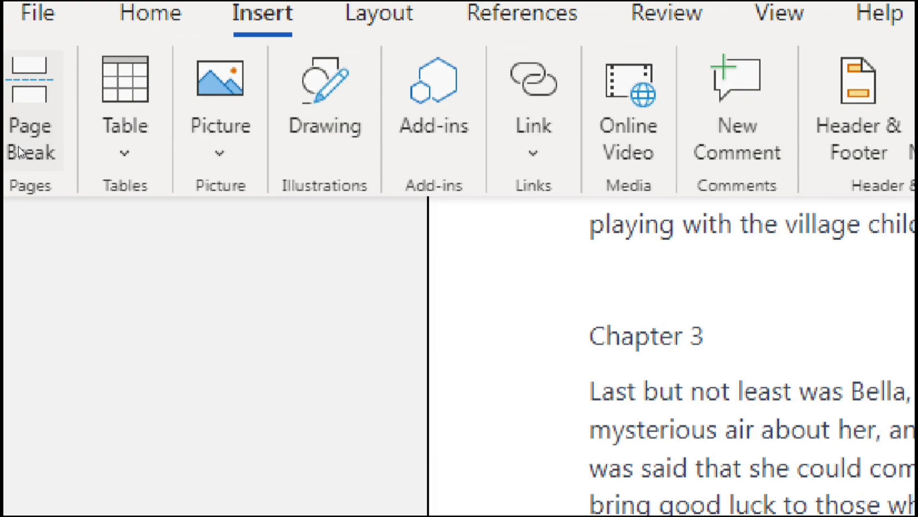
left_click(19, 152)
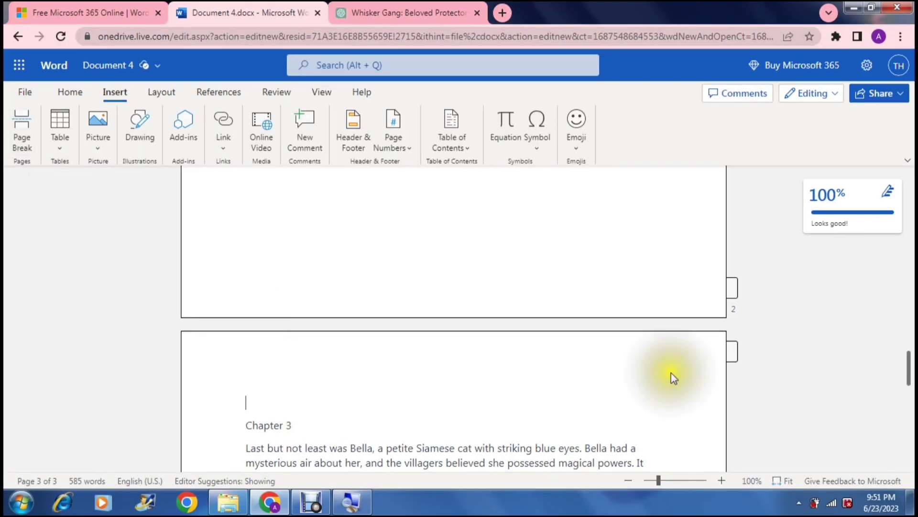
left_click_drag(909, 373, 907, 412)
Select the Chapter 1 body paragraphs and shrink them to size 10.
left_click(294, 279)
left_click_drag(294, 279, 285, 271)
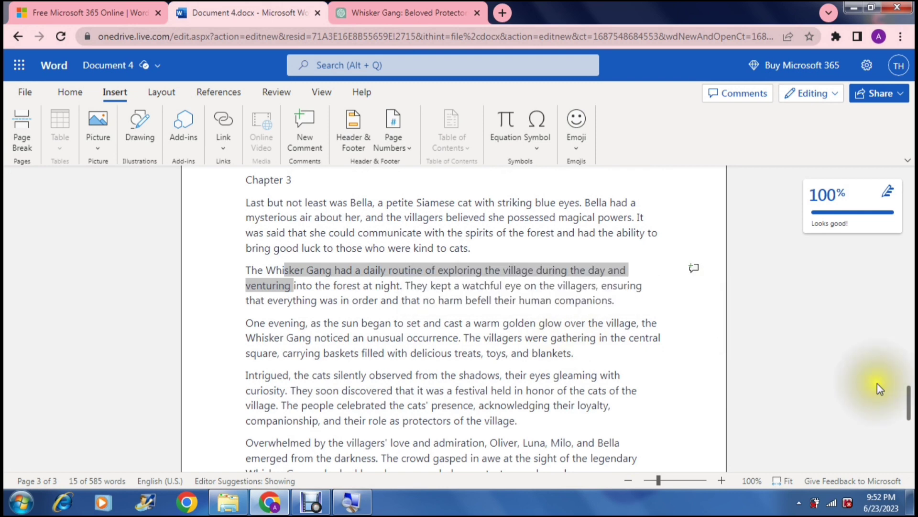
left_click_drag(909, 401, 884, 175)
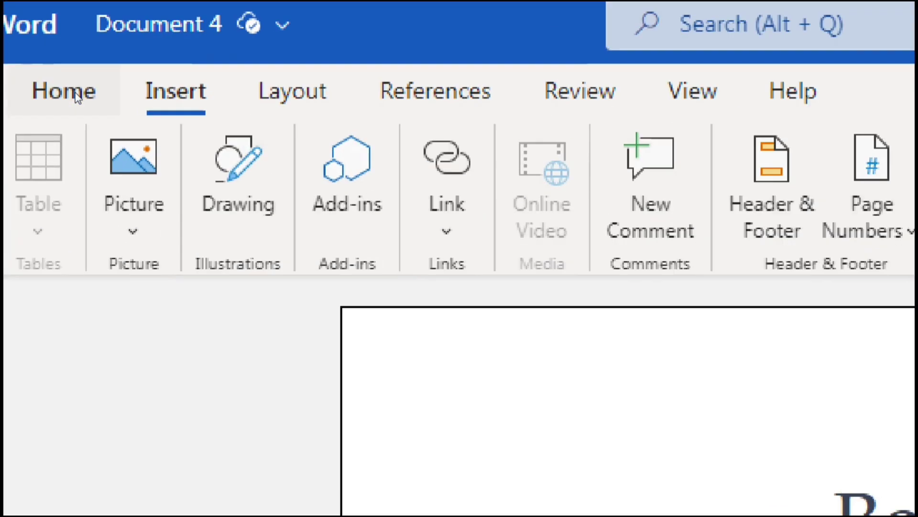
left_click(75, 93)
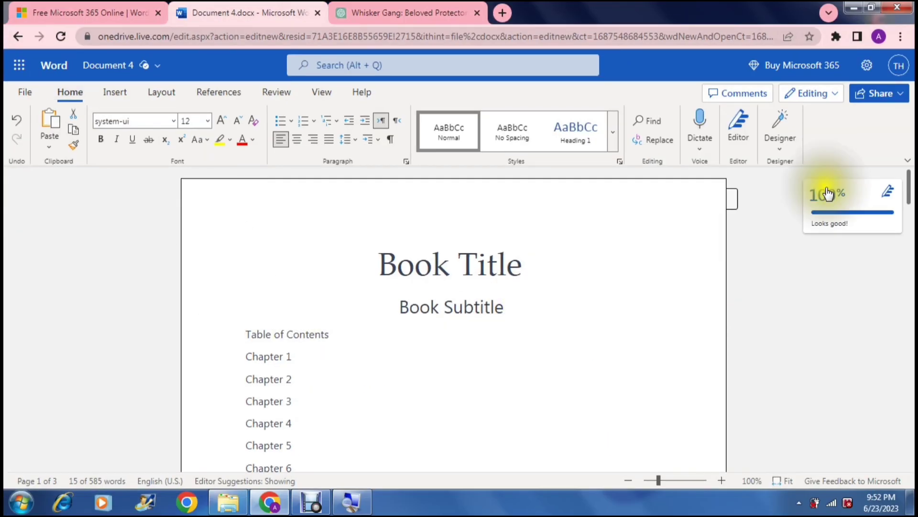
left_click_drag(909, 182, 909, 222)
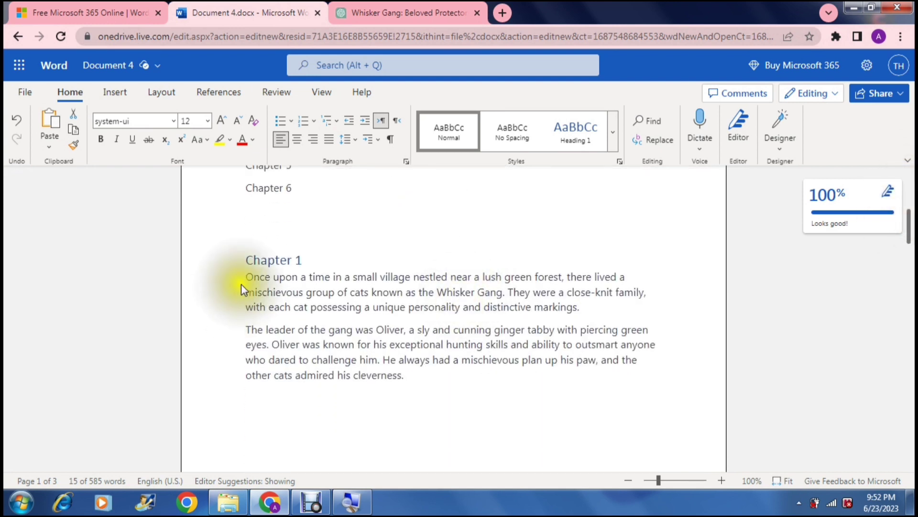
left_click_drag(245, 278, 413, 372)
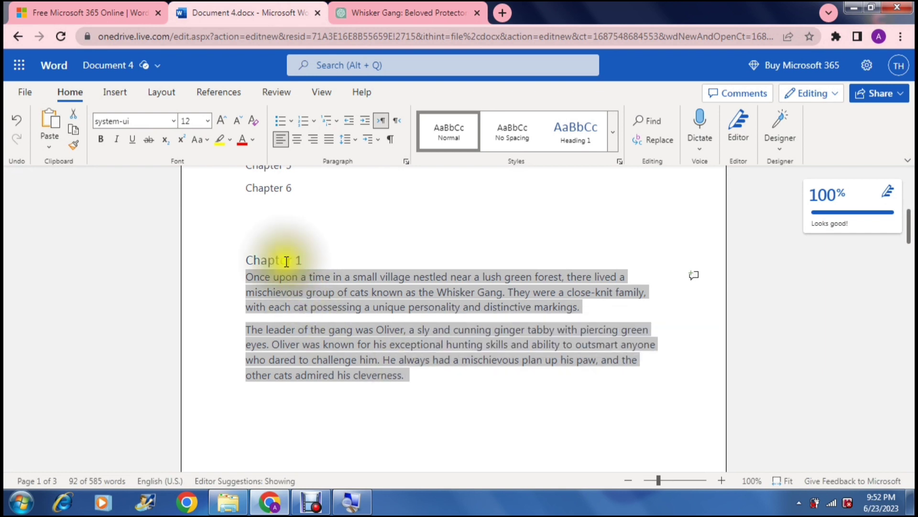
left_click(209, 120)
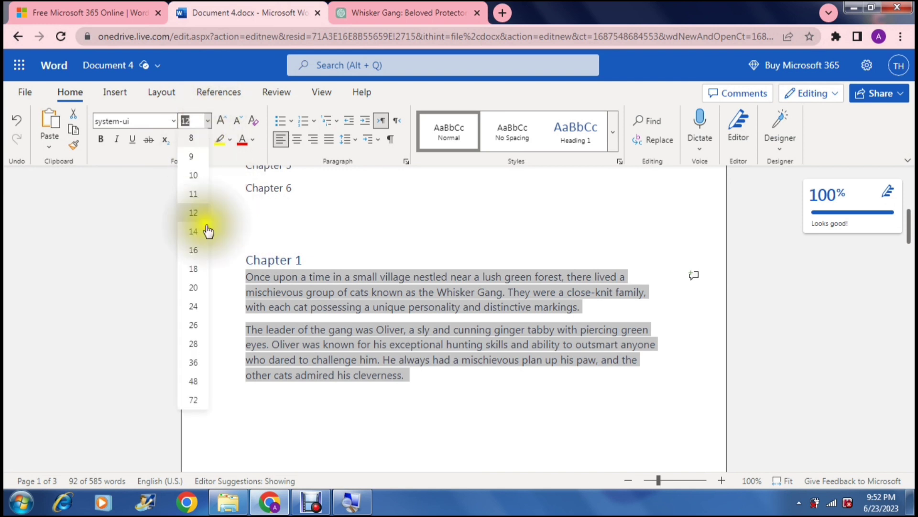
left_click(193, 176)
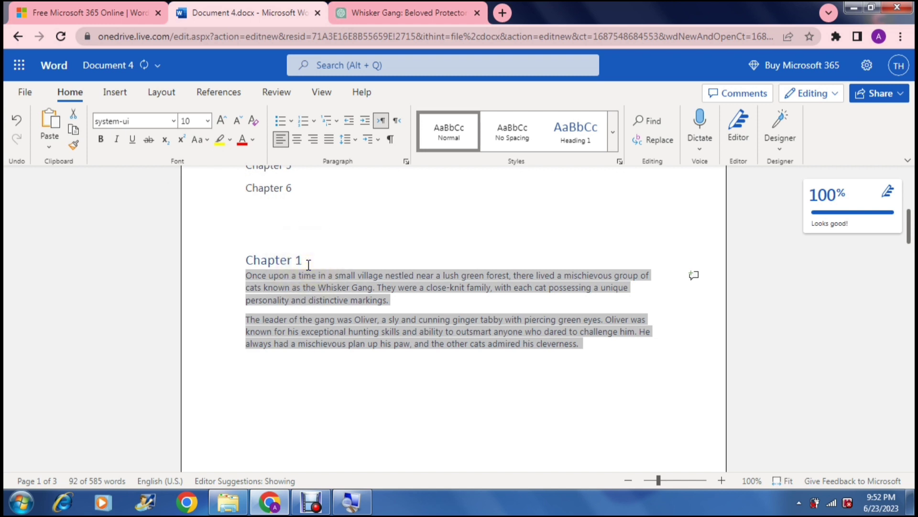
Change the selected body text's font from system-ui to Cambria.
left_click(166, 122)
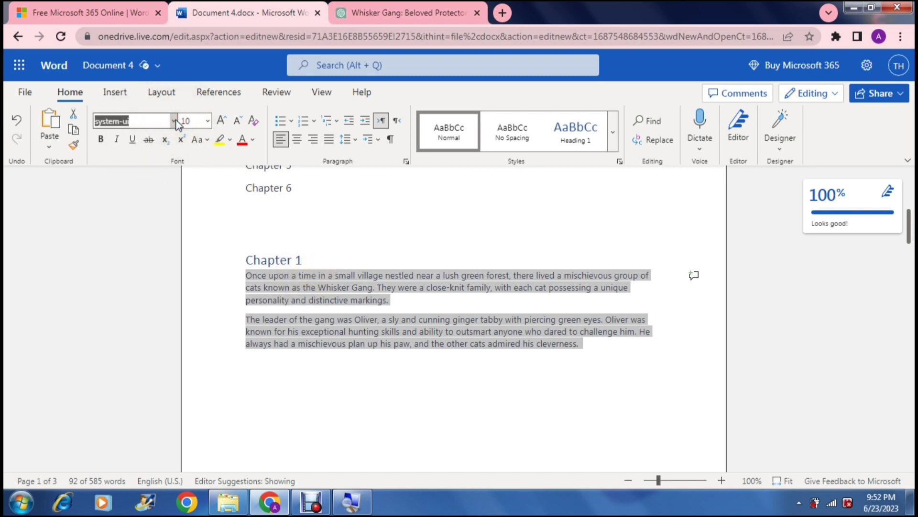
left_click(174, 122)
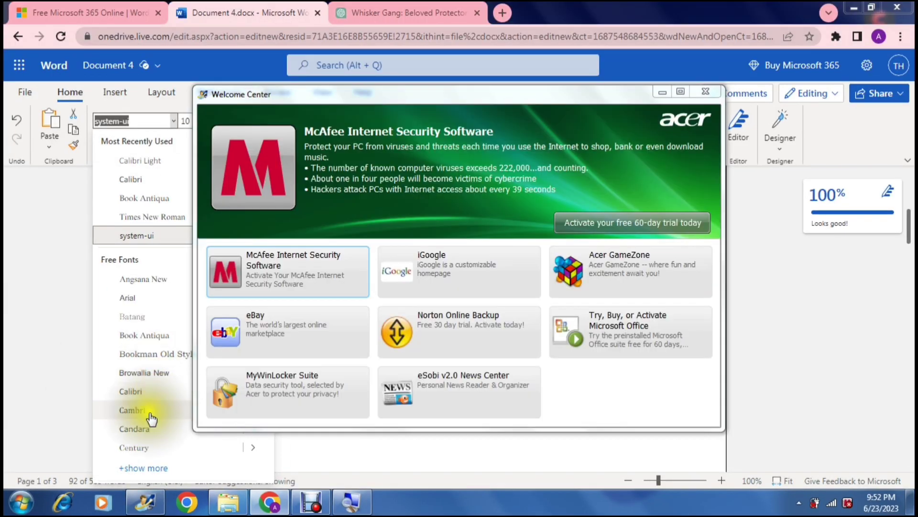
left_click(148, 411)
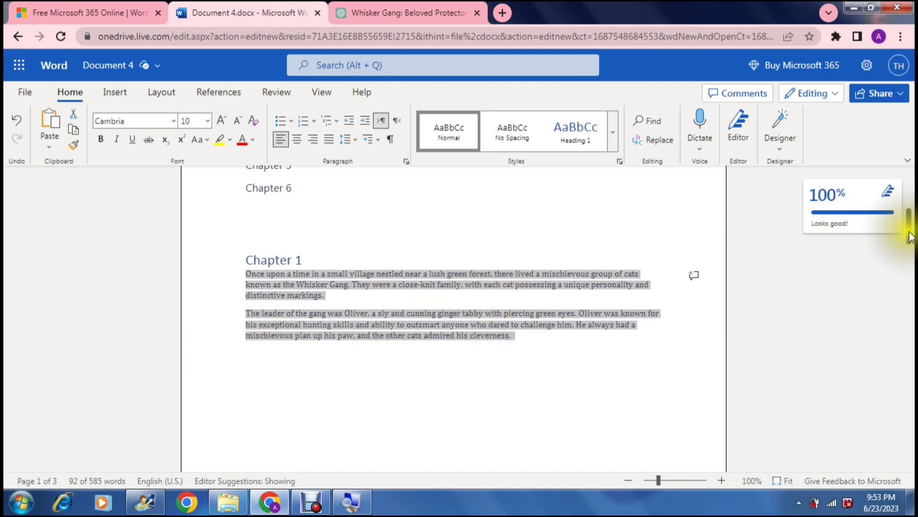
Add an empty line below the Book Subtitle.
left_click_drag(910, 237, 911, 209)
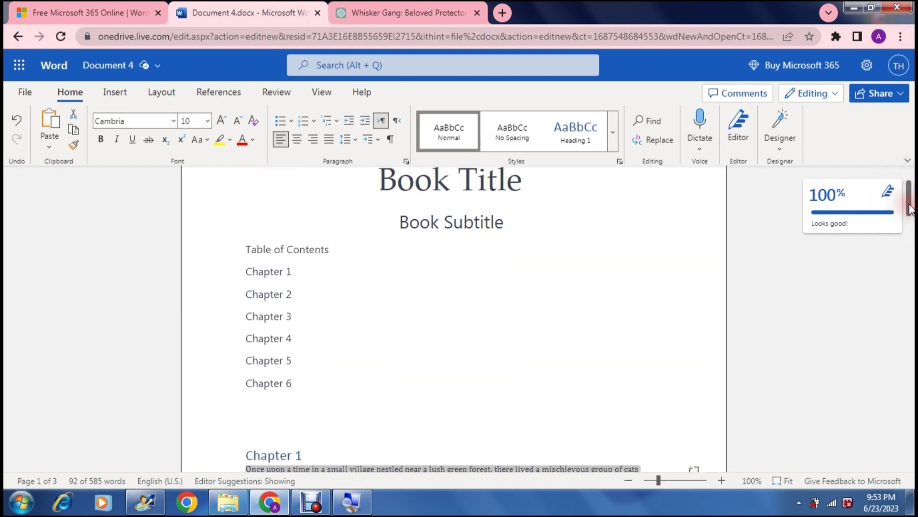
left_click(590, 228)
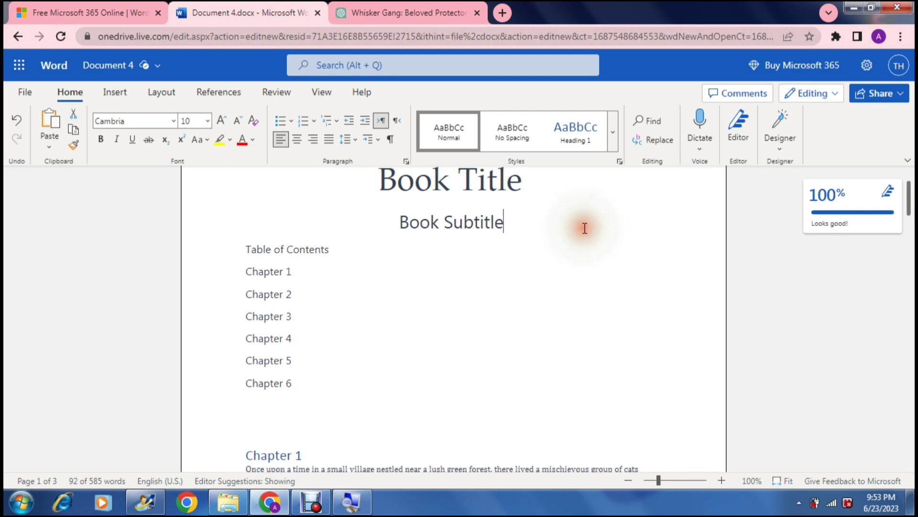
key("Return")
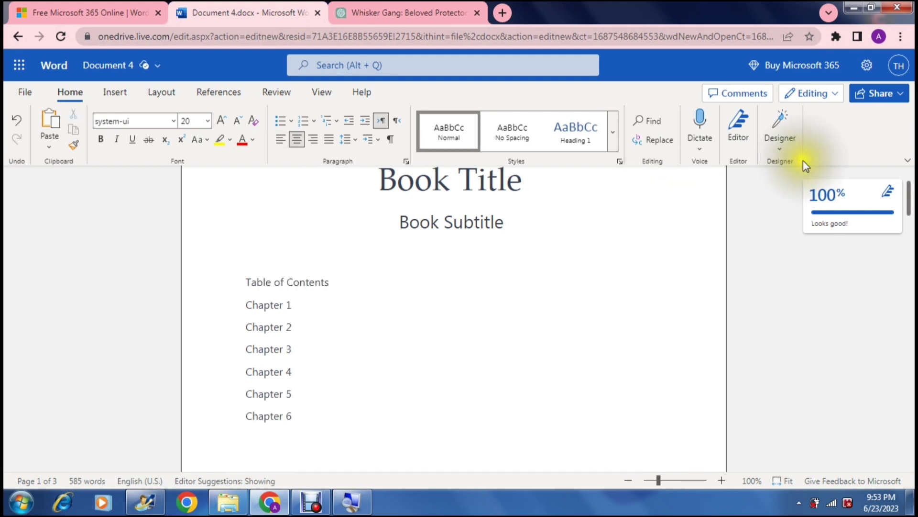
Delete the typed Chapter 1–6 lines under the Table of Contents heading.
left_click_drag(909, 199, 910, 212)
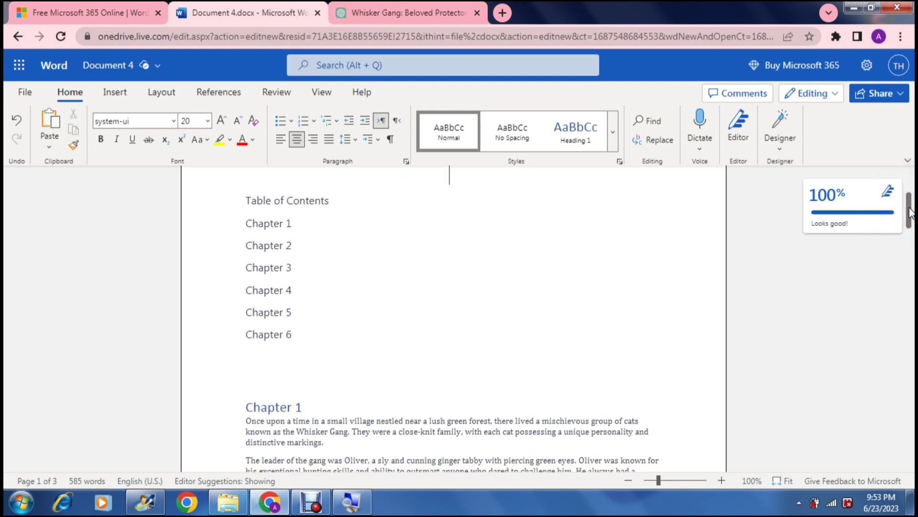
left_click_drag(246, 222, 298, 266)
left_click(339, 203)
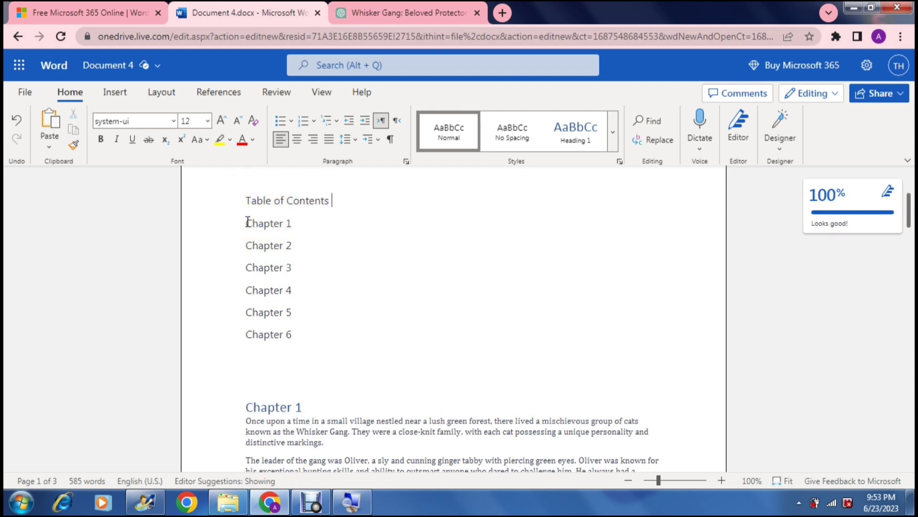
left_click_drag(247, 222, 301, 332)
key("BackSpace")
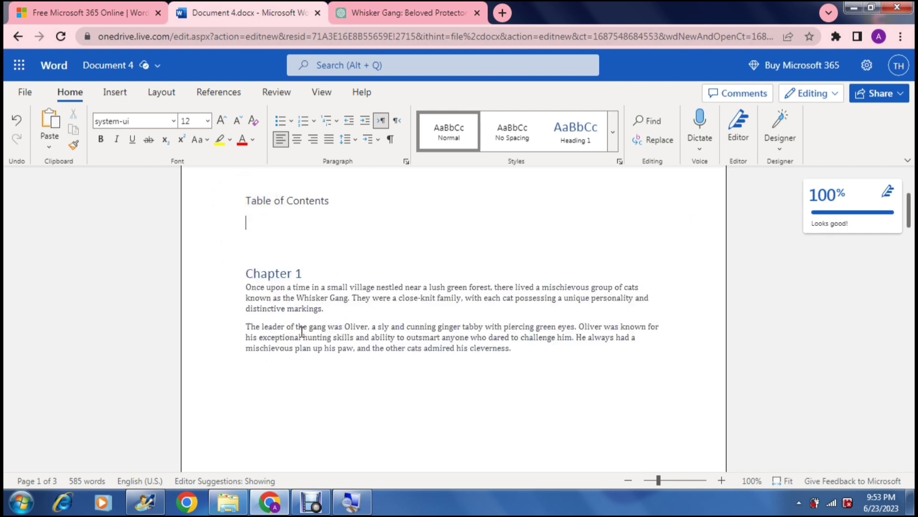
key("BackSpace")
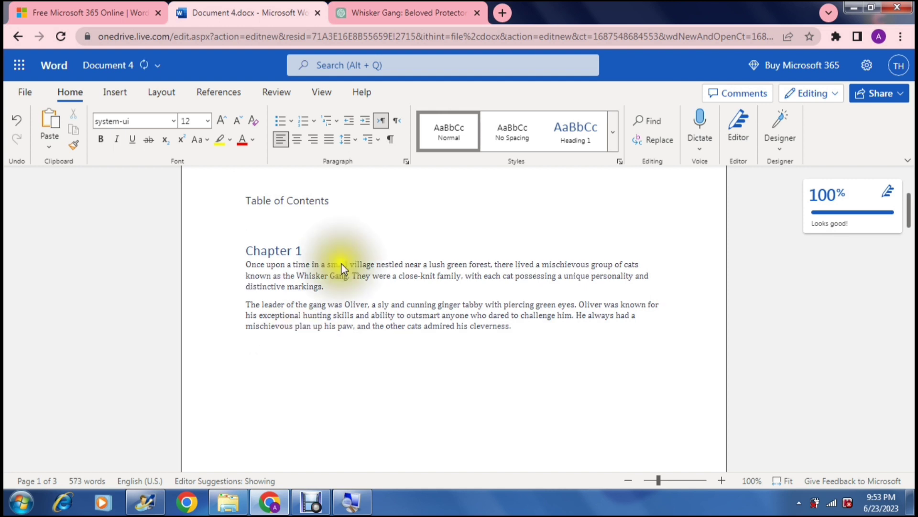
left_click(332, 200)
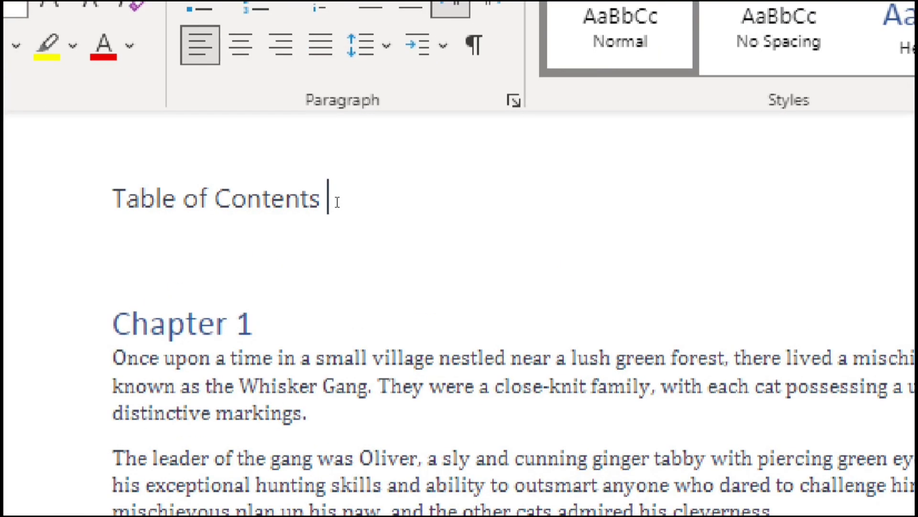
left_click(330, 201)
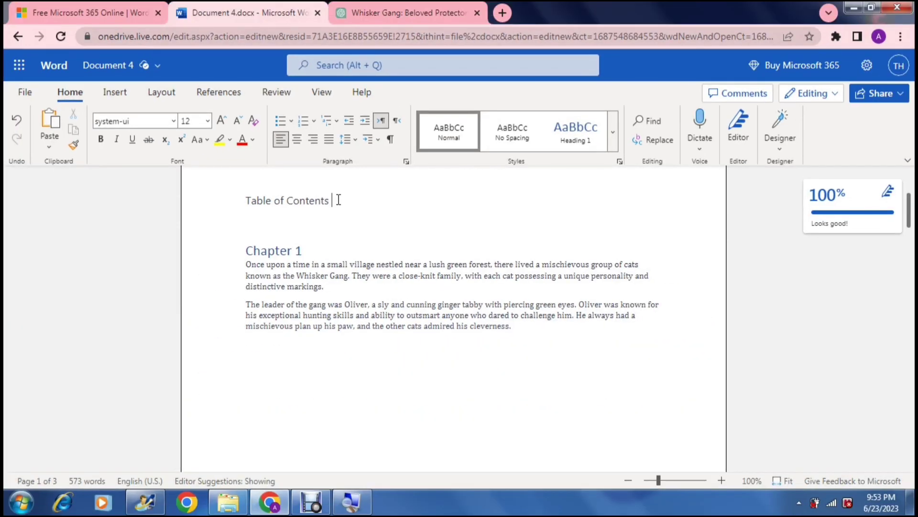
Reapply Heading 1 to Chapter 1 and place the cursor after 'Table of Contents'.
left_click(352, 211)
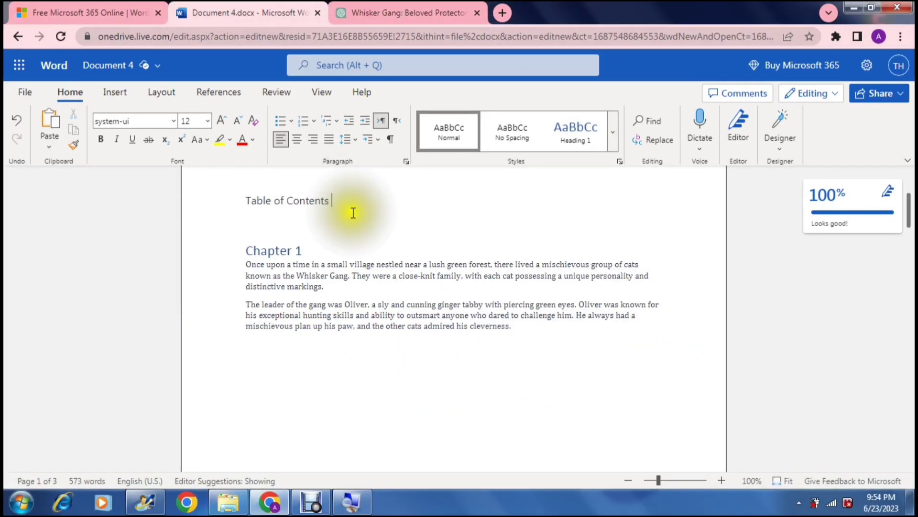
left_click(308, 249)
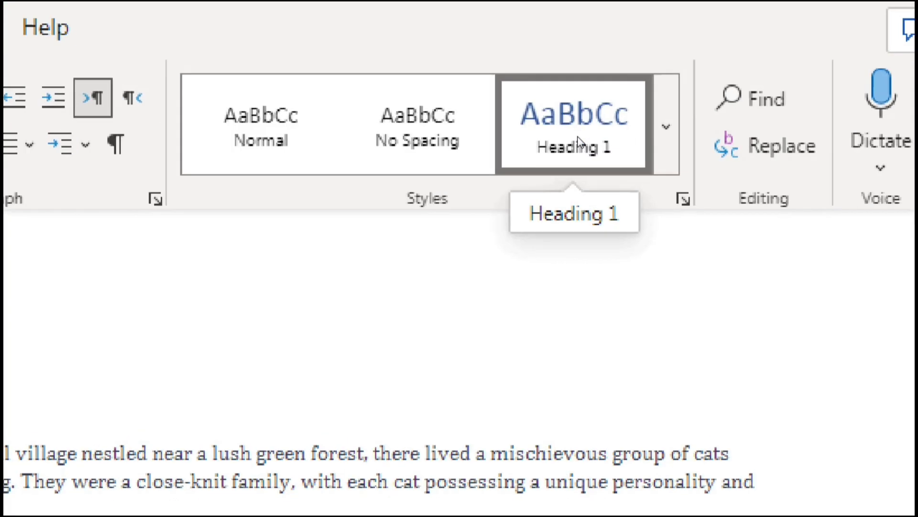
left_click(540, 149)
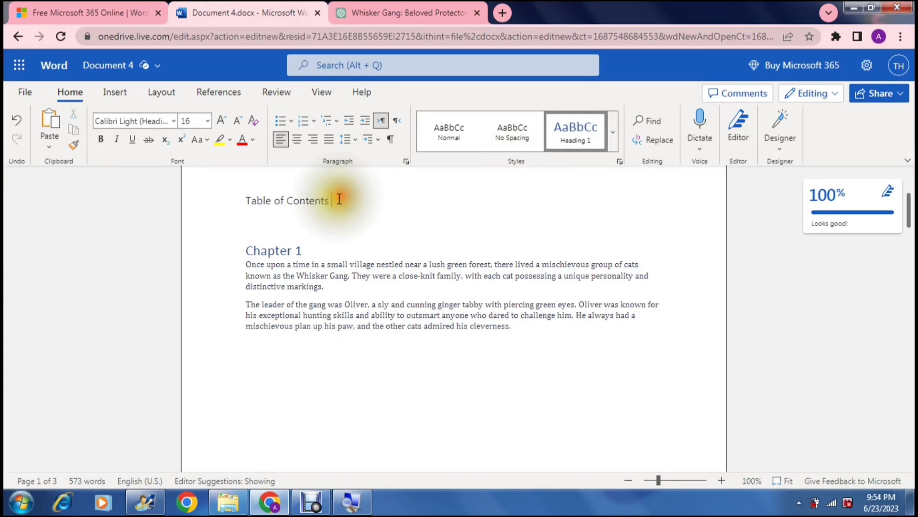
left_click(340, 201)
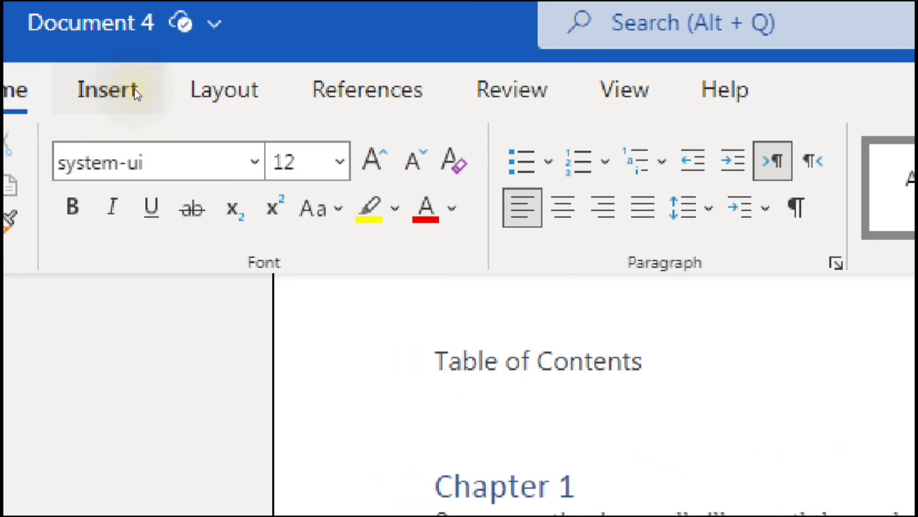
left_click(229, 92)
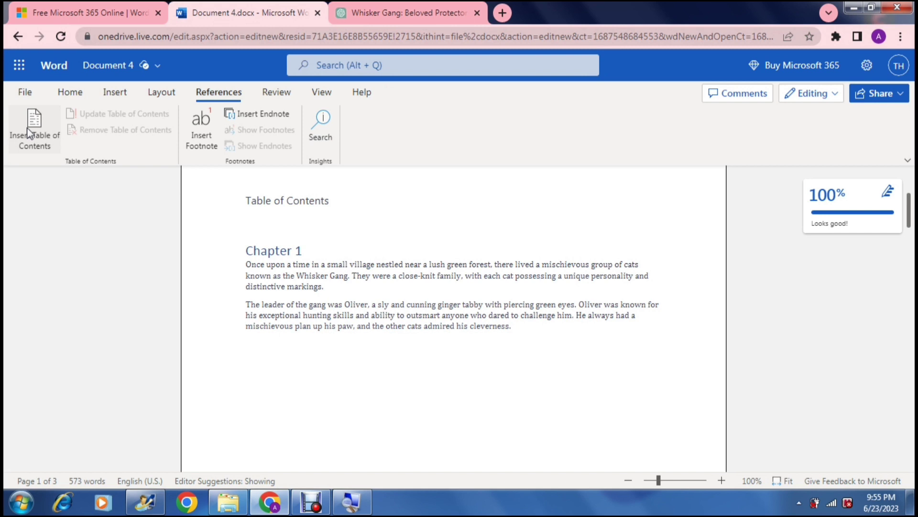
Insert an automatic table of contents and test its Chapter 1 and Chapter 2 links.
left_click(27, 129)
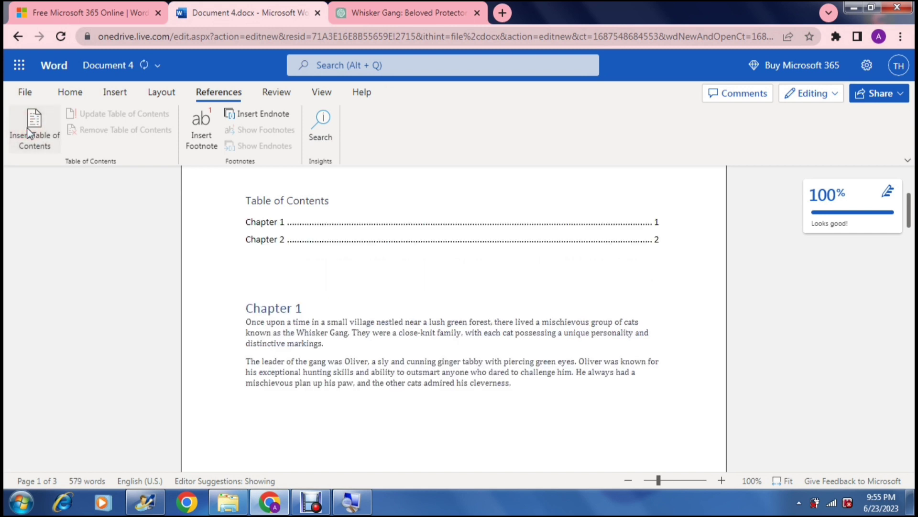
mouse_move(248, 232)
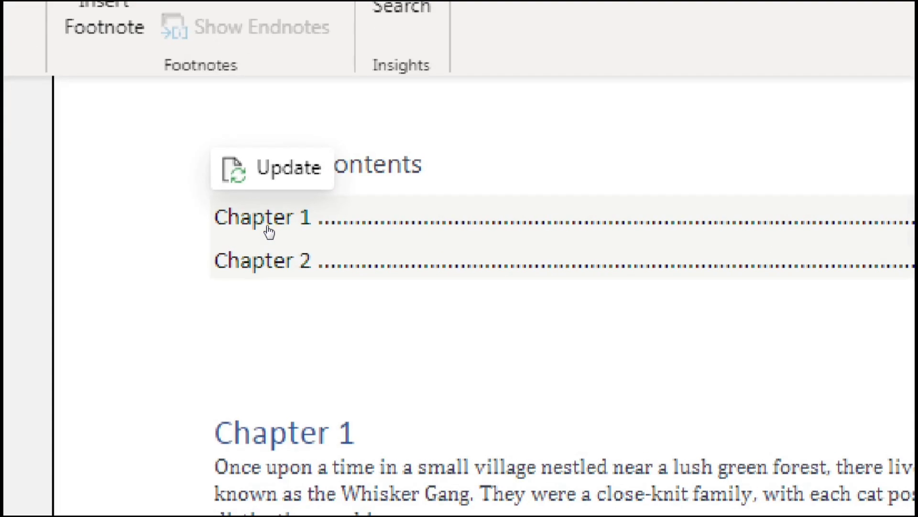
left_click(268, 225, "ctrl")
scroll(268, 232, "down", 2)
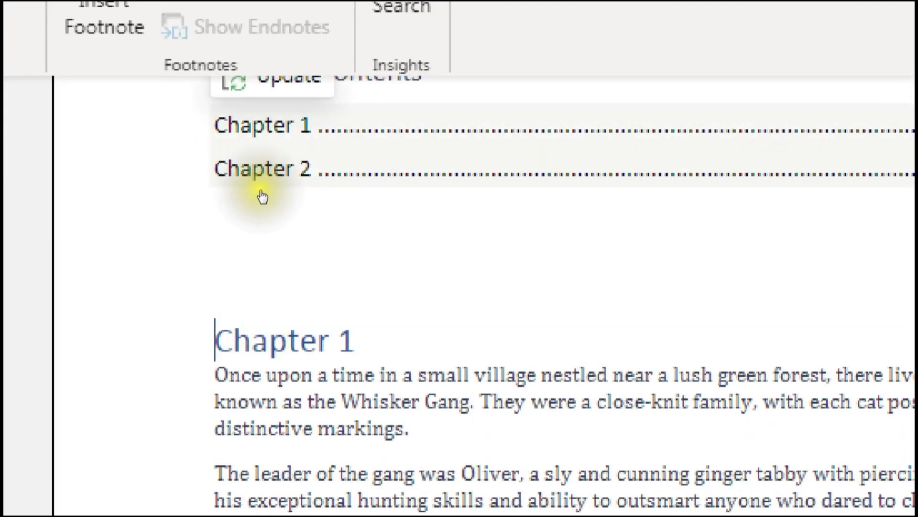
left_click(261, 206, "ctrl")
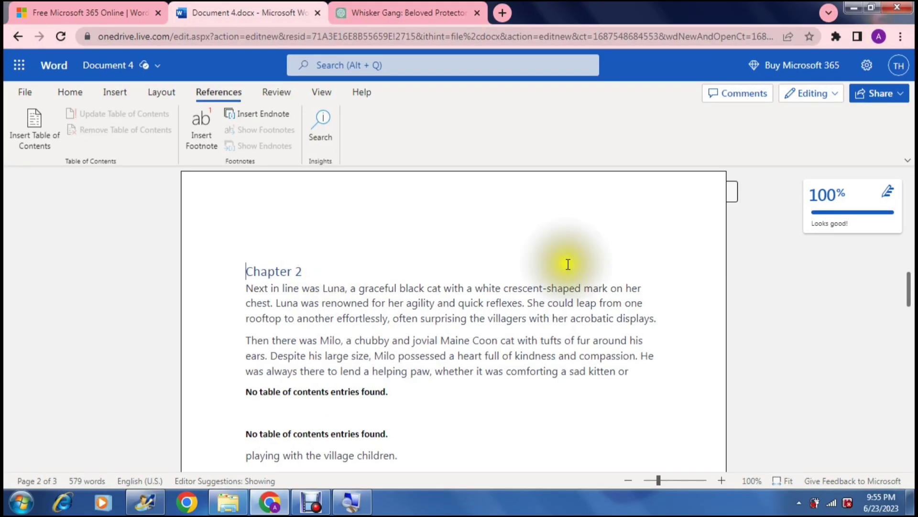
left_click_drag(908, 287, 907, 196)
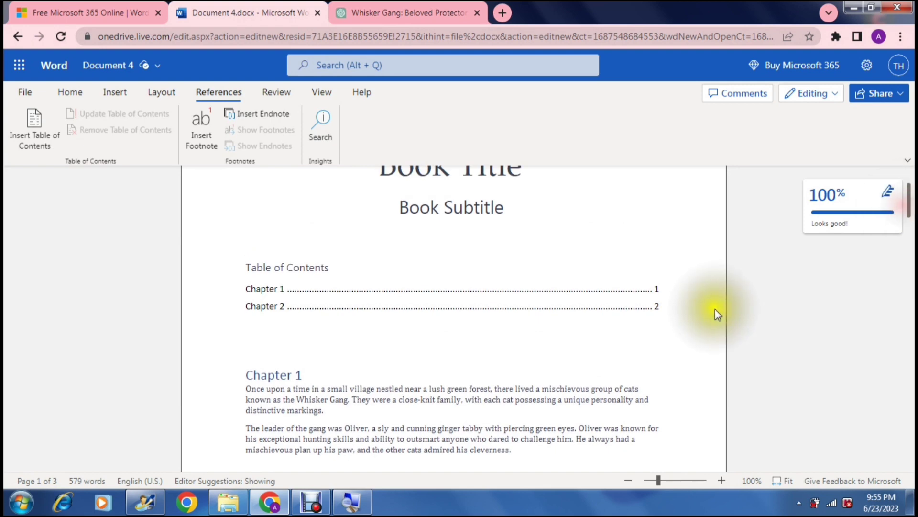
left_click(662, 306)
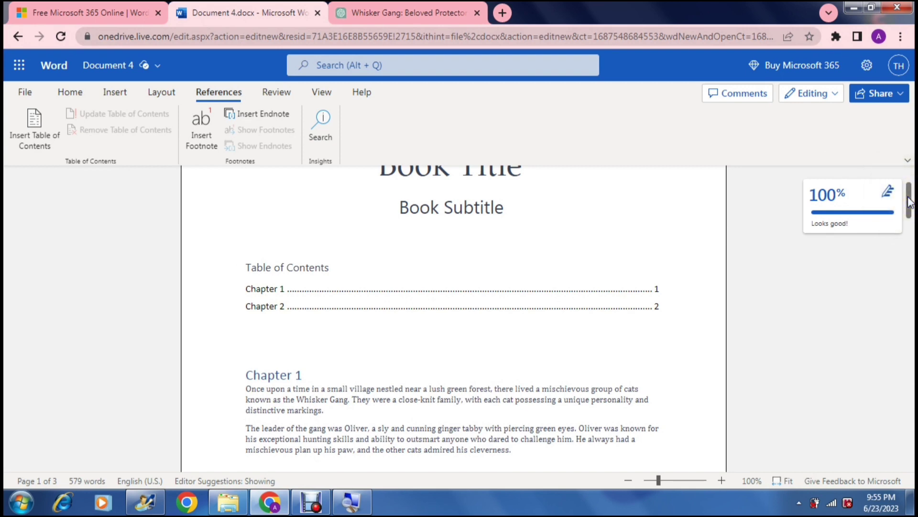
left_click_drag(909, 201, 908, 162)
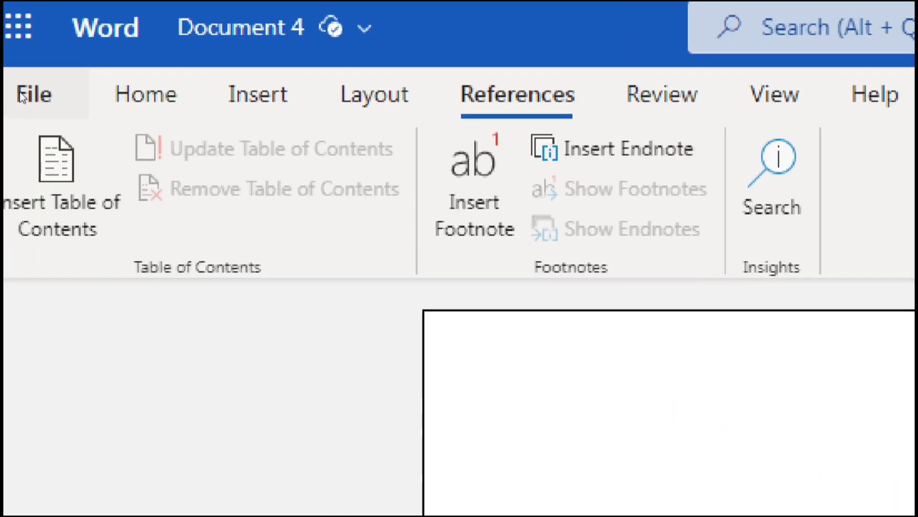
left_click(19, 92)
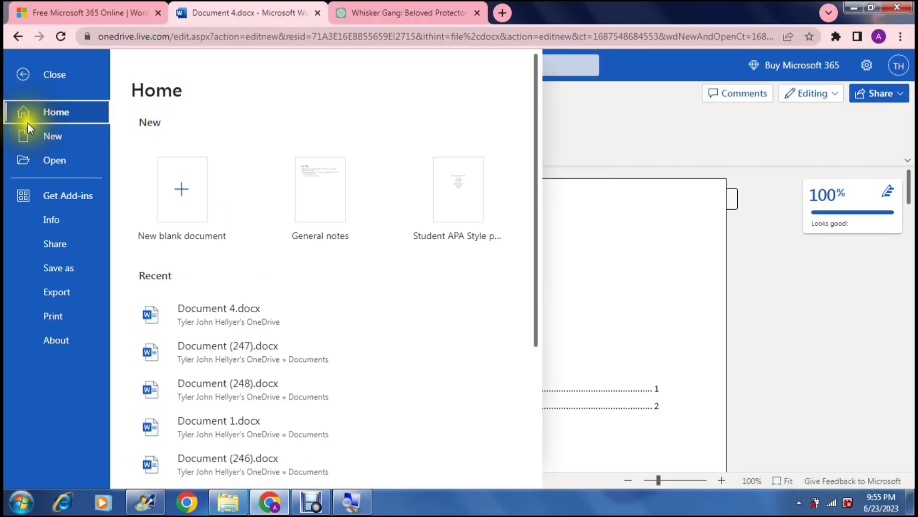
left_click(47, 268)
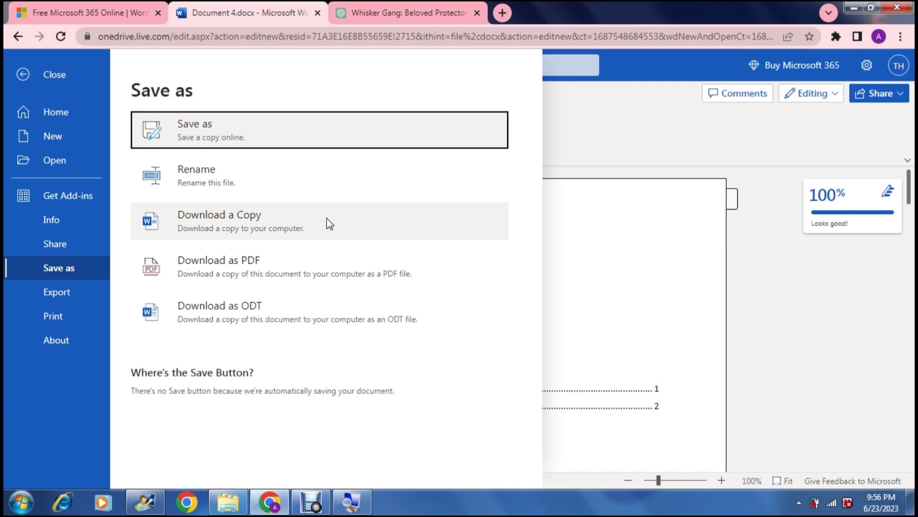
left_click(214, 165)
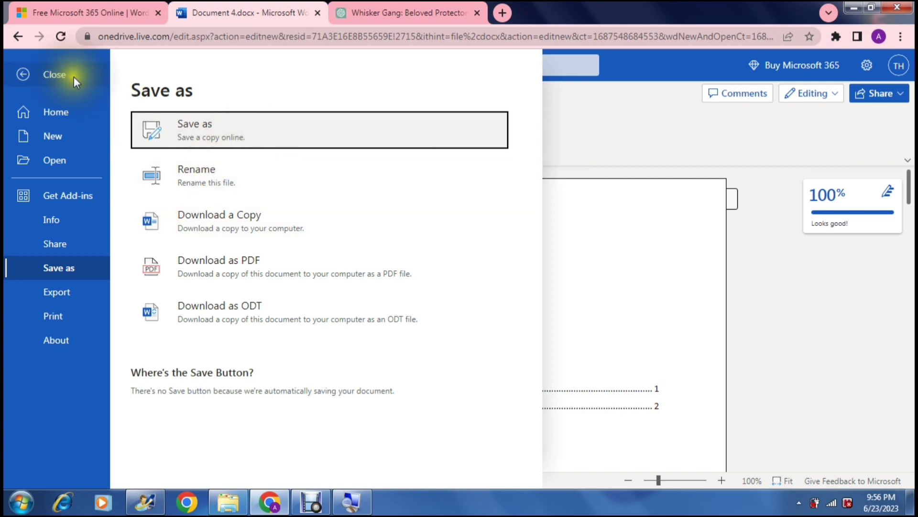
left_click(39, 73)
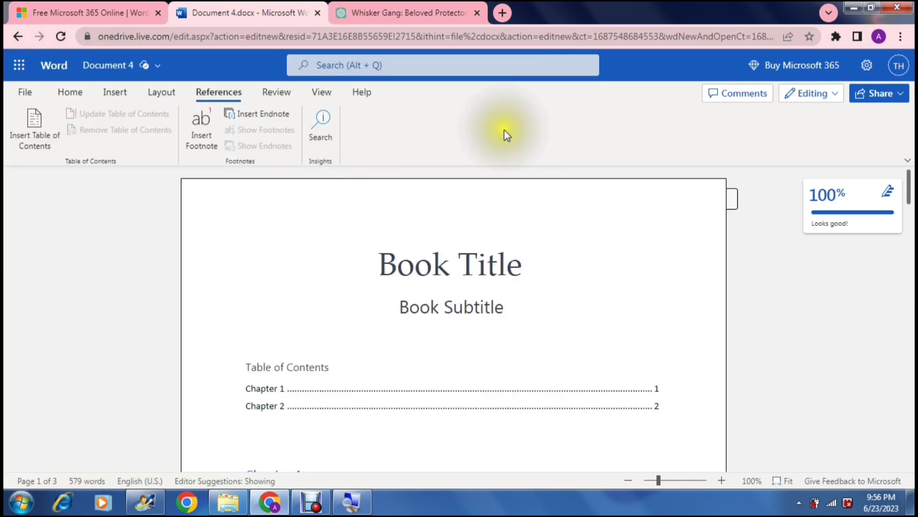